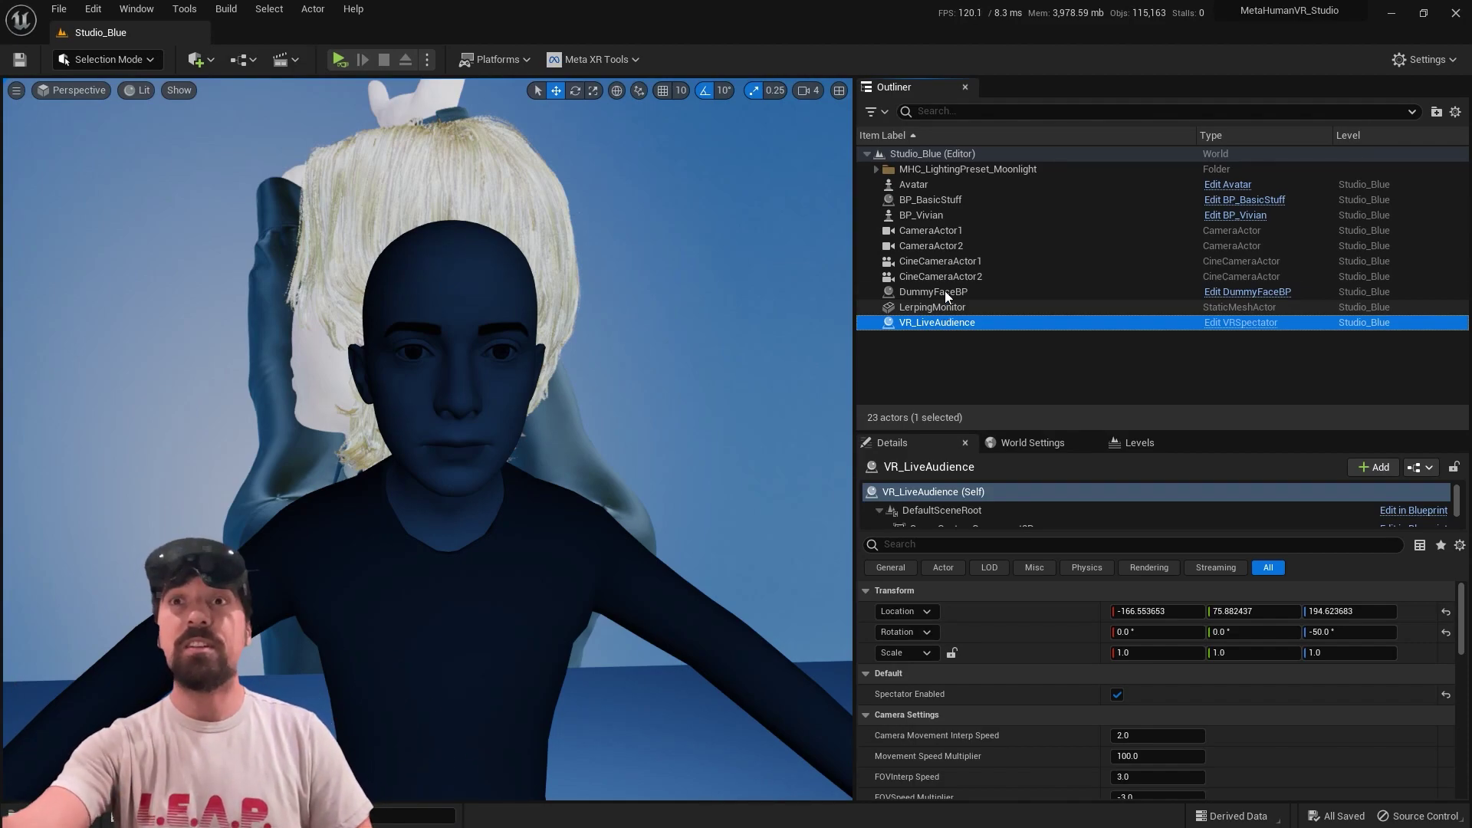
- Select Avatar and then BP_Vivian in the Outliner, and open the BP_Vivian Blueprint for editing
{"action": "left_click", "coordinate": [1082, 184]}
{"action": "left_click", "coordinate": [1074, 215]}
{"action": "left_click", "coordinate": [1227, 216]}
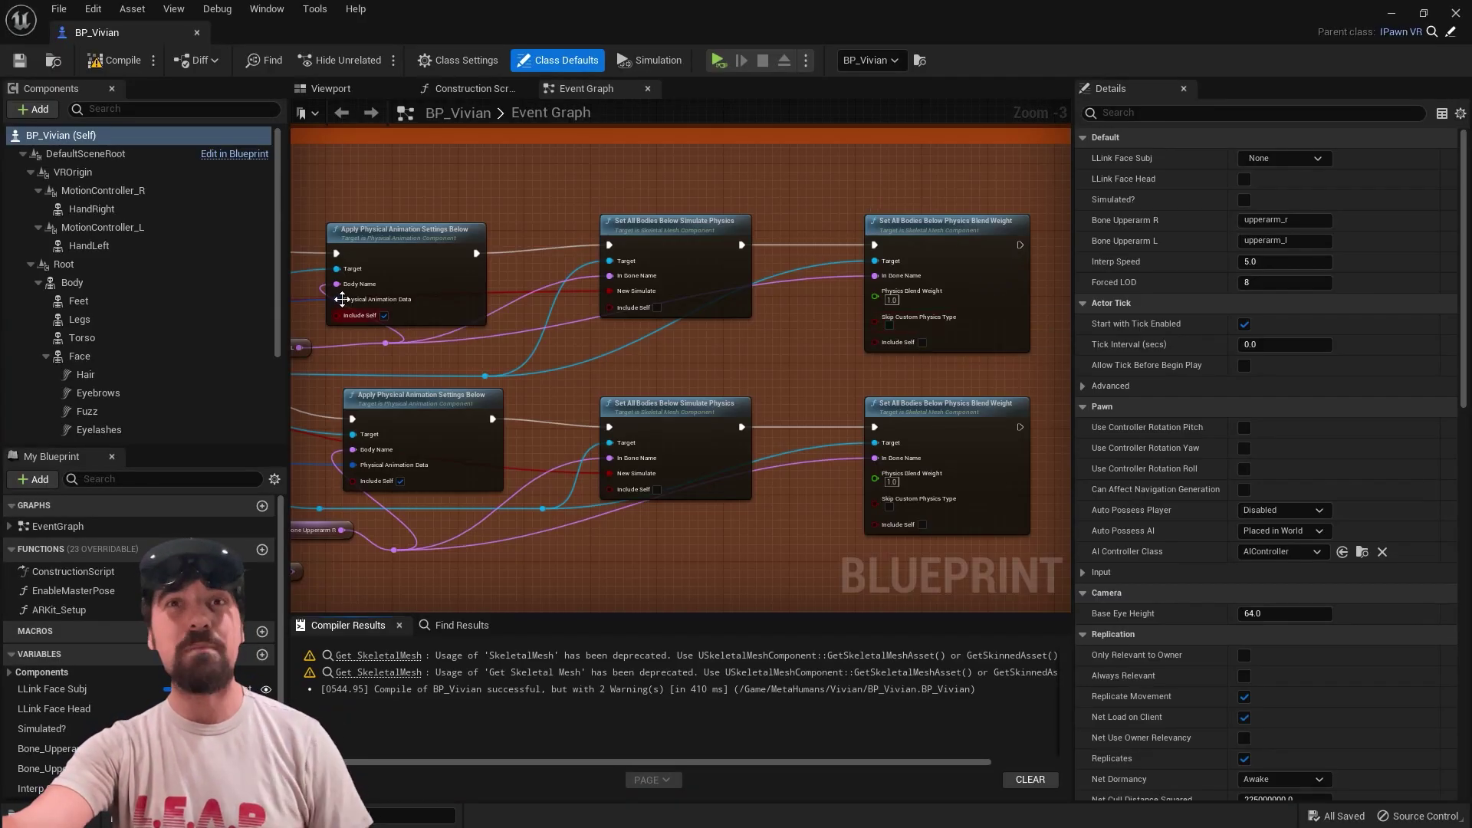
- Zoom out the BP_Vivian Event Graph and review the ARKit_Setup function and EventGraph events
{"action": "scroll", "coordinate": [460, 253], "scroll_direction": "down", "scroll_amount": 5}
{"action": "right_click_drag", "start_coordinate": [328, 302], "coordinate": [574, 323]}
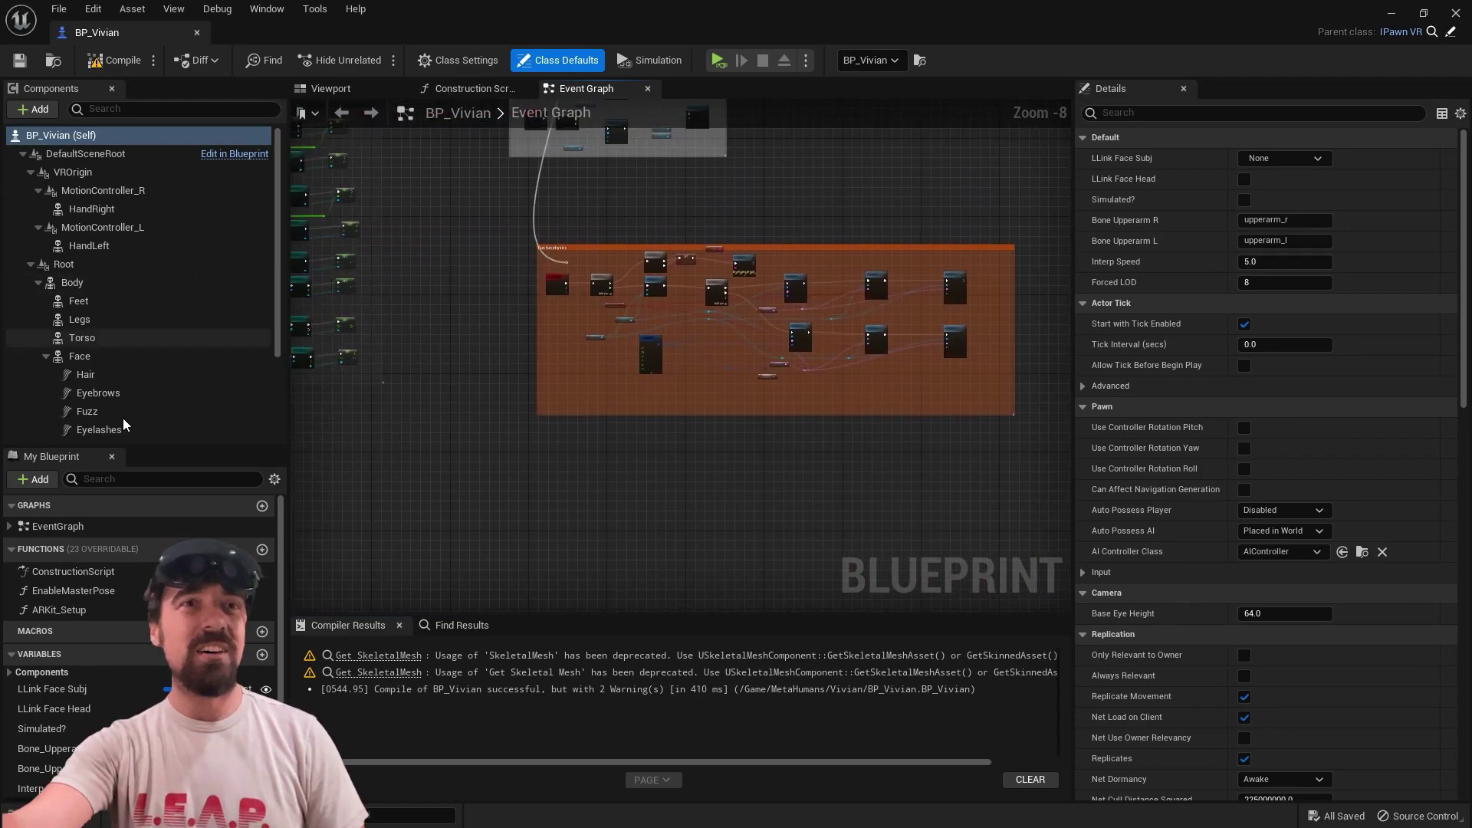
{"action": "left_click", "coordinate": [109, 610]}
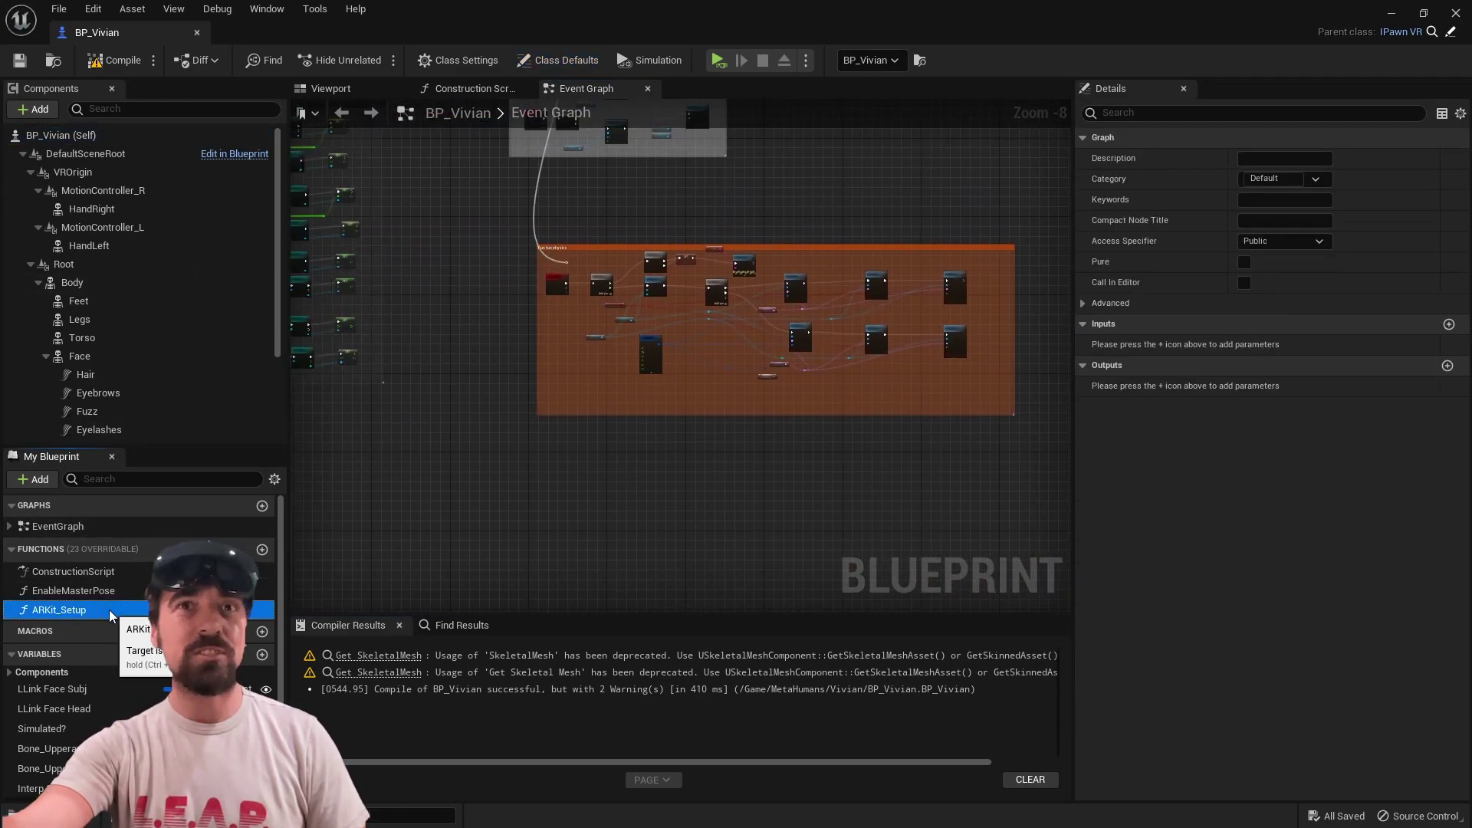
{"action": "left_click", "coordinate": [97, 525]}
{"action": "left_click", "coordinate": [23, 531]}
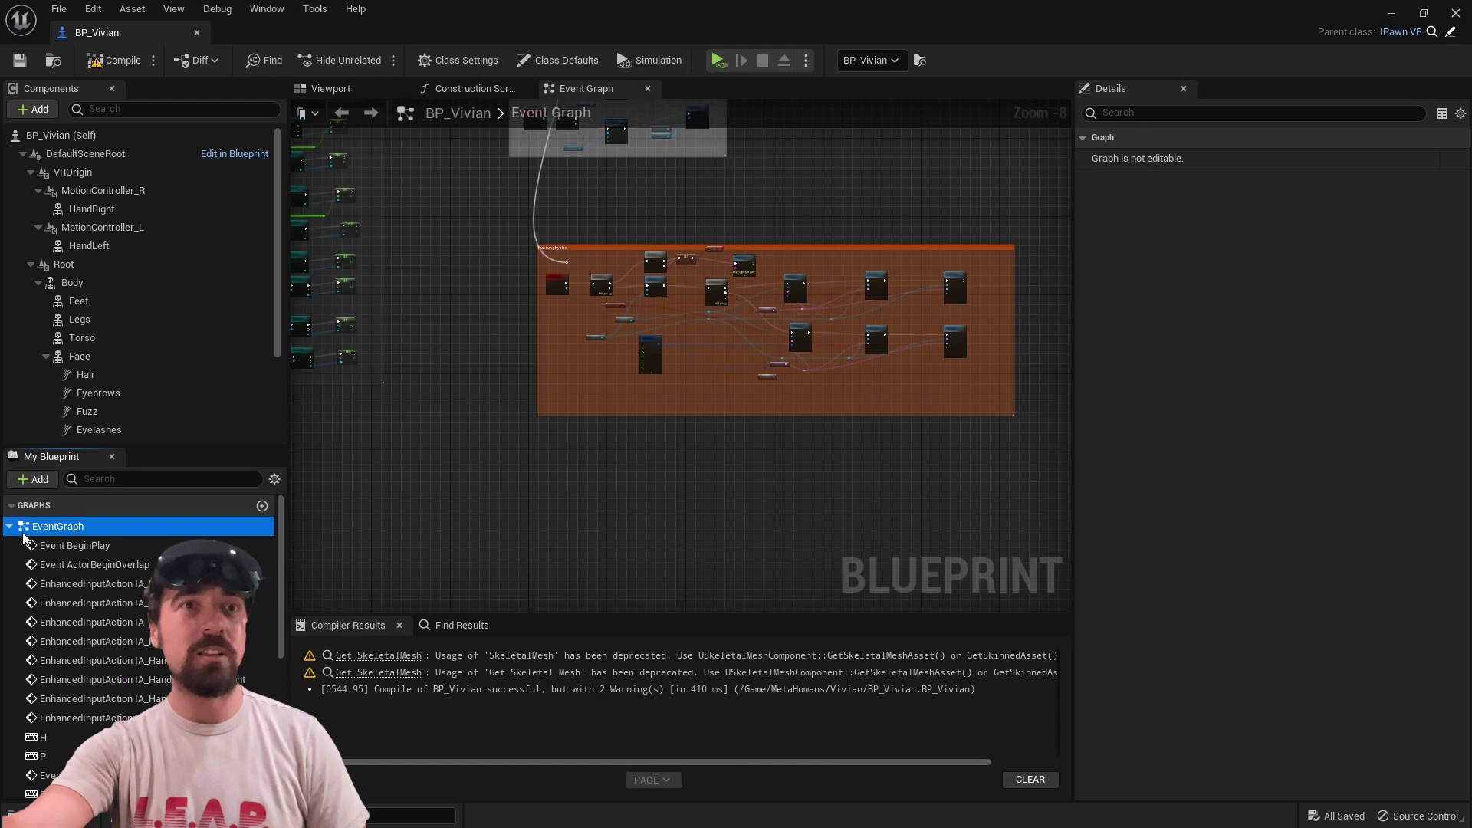
{"action": "left_click", "coordinate": [9, 528]}
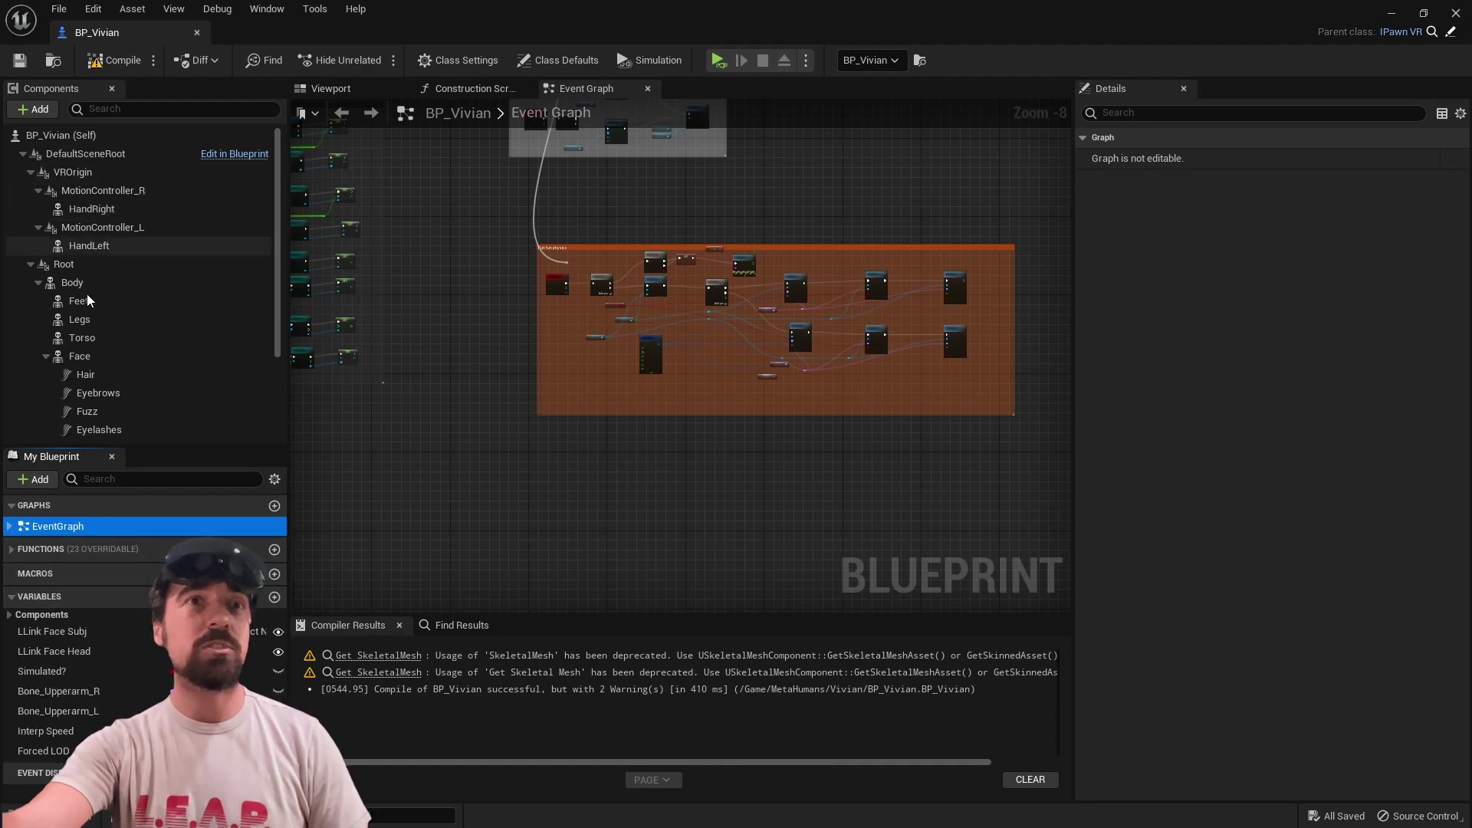
- Inspect the VRSceneRoot and LODSync components: Num LODs 8, Forced LOD -1, 11 synced components
{"action": "scroll", "coordinate": [88, 304], "scroll_direction": "down", "scroll_amount": 3}
{"action": "left_click", "coordinate": [96, 373]}
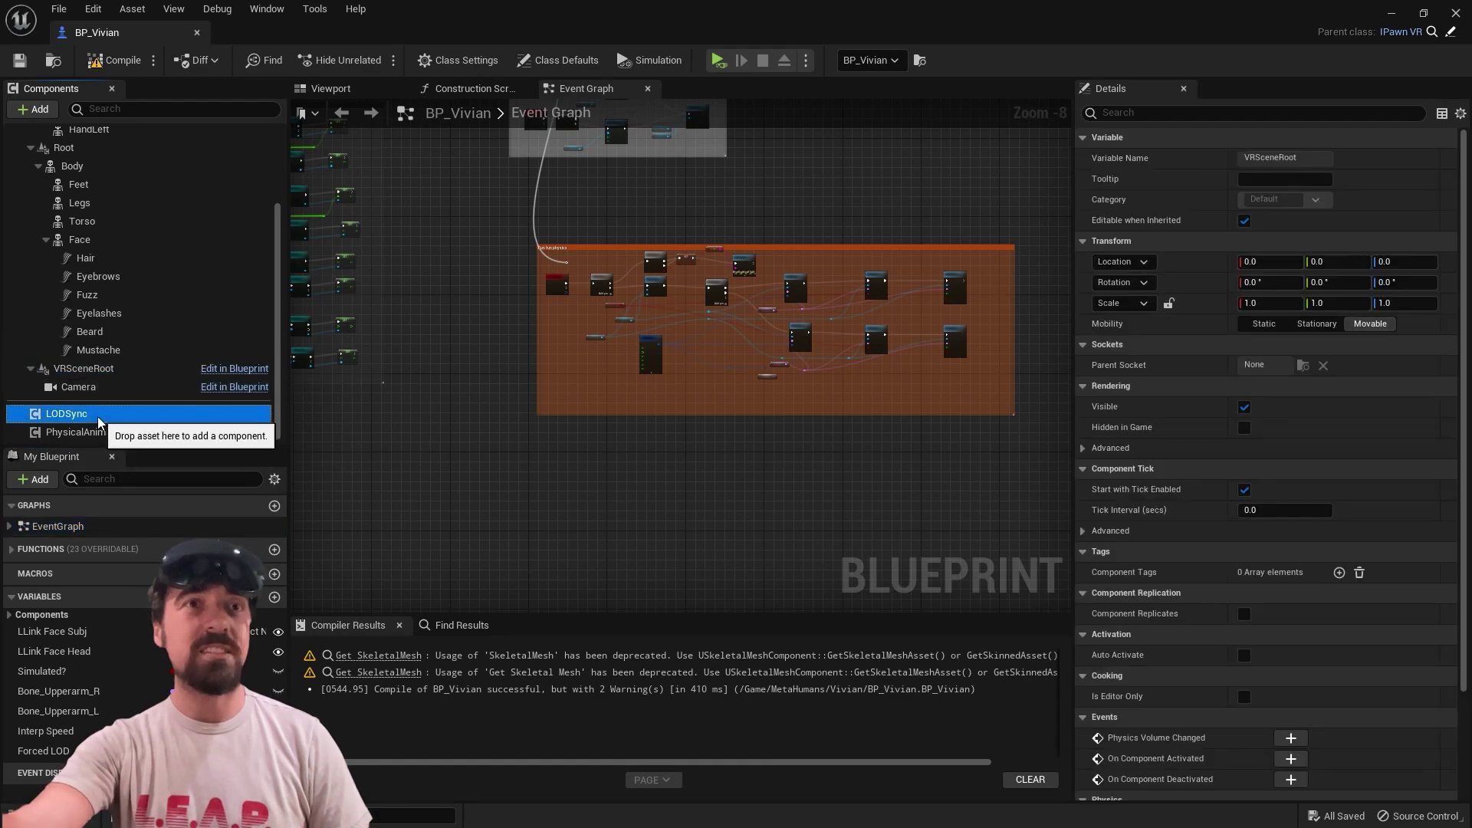
{"action": "left_click", "coordinate": [98, 415]}
{"action": "scroll", "coordinate": [103, 366], "scroll_direction": "up", "scroll_amount": 3}
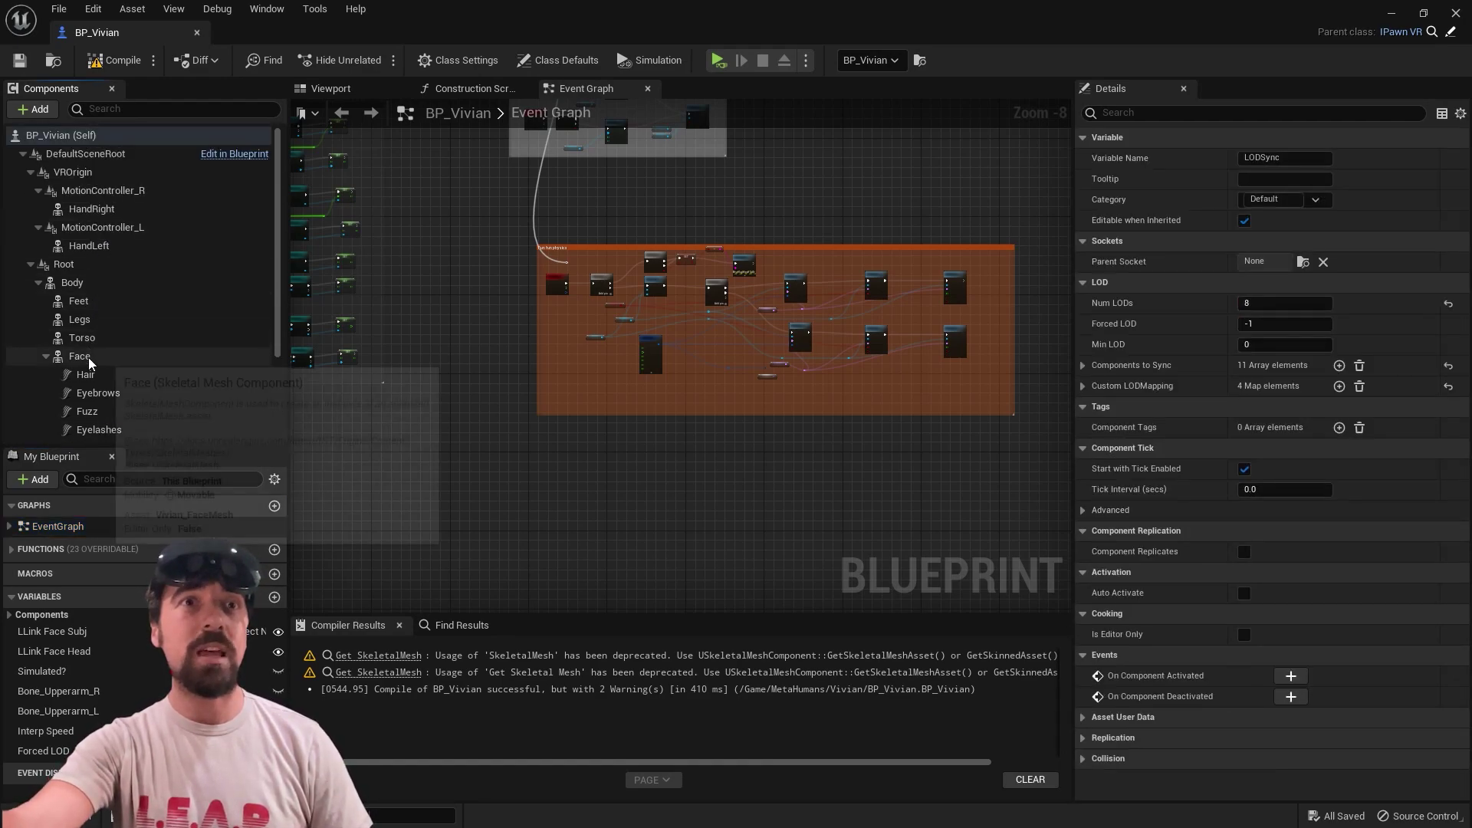
- Open the Face component's Anim Class, the Face_OculusToMeta animation blueprint
{"action": "left_click", "coordinate": [89, 357]}
{"action": "left_click", "coordinate": [1400, 407]}
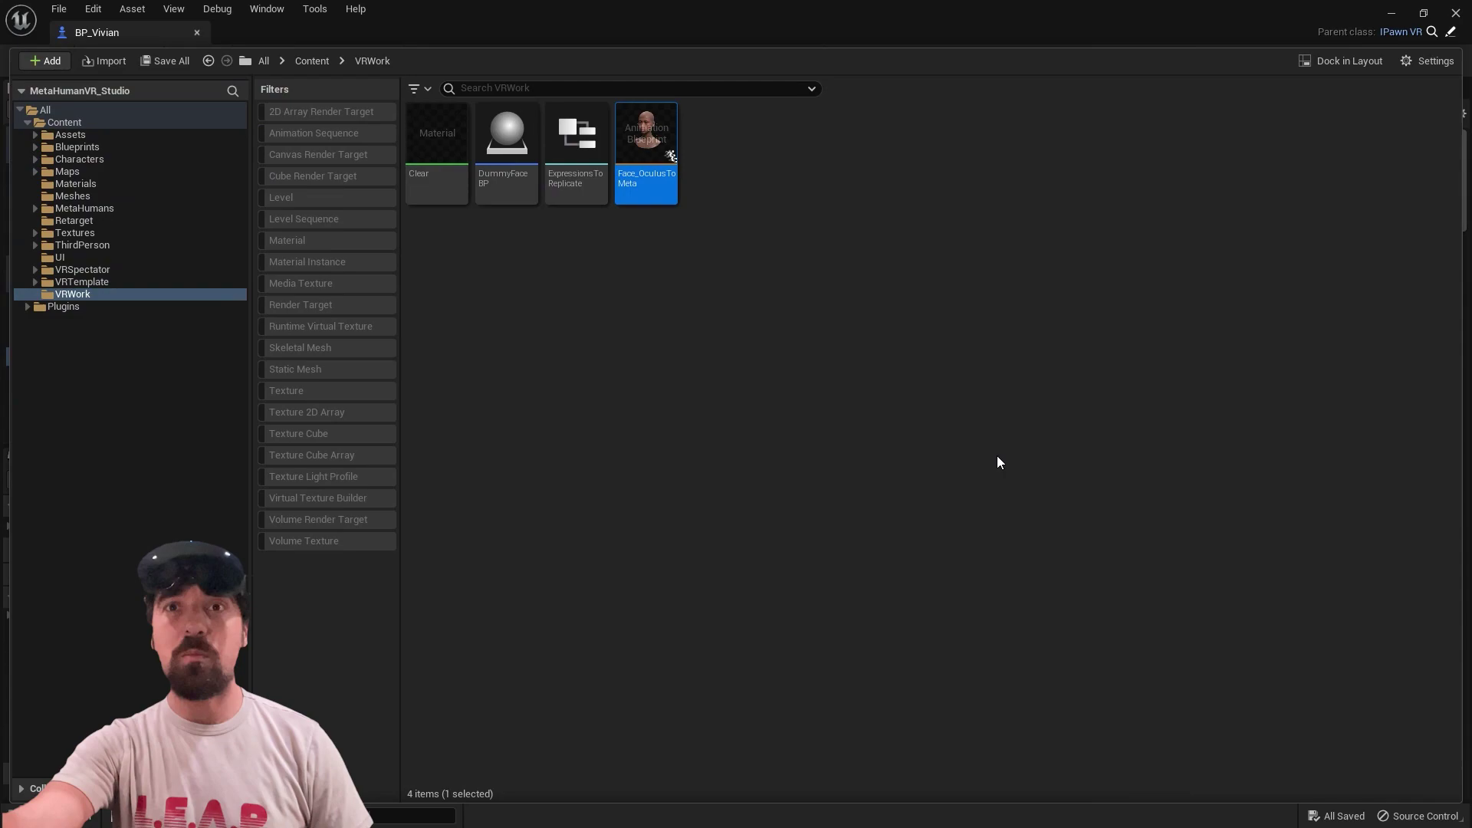
{"action": "double_click", "coordinate": [660, 149]}
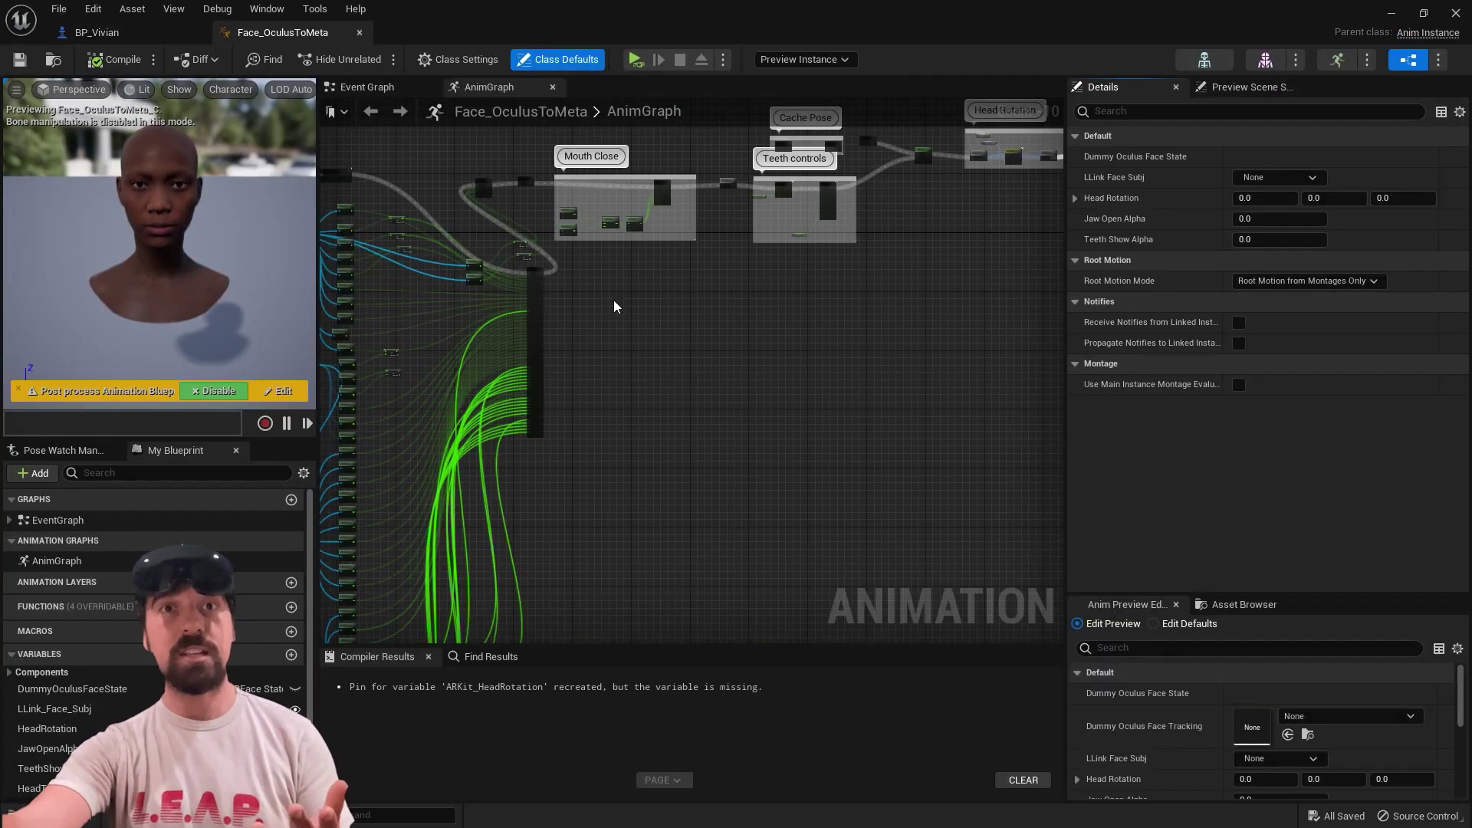
- Browse the Face_OculusToMeta AnimGraph around the Lip Funneler expression nodes
{"action": "scroll", "coordinate": [589, 342], "scroll_direction": "up", "scroll_amount": 6}
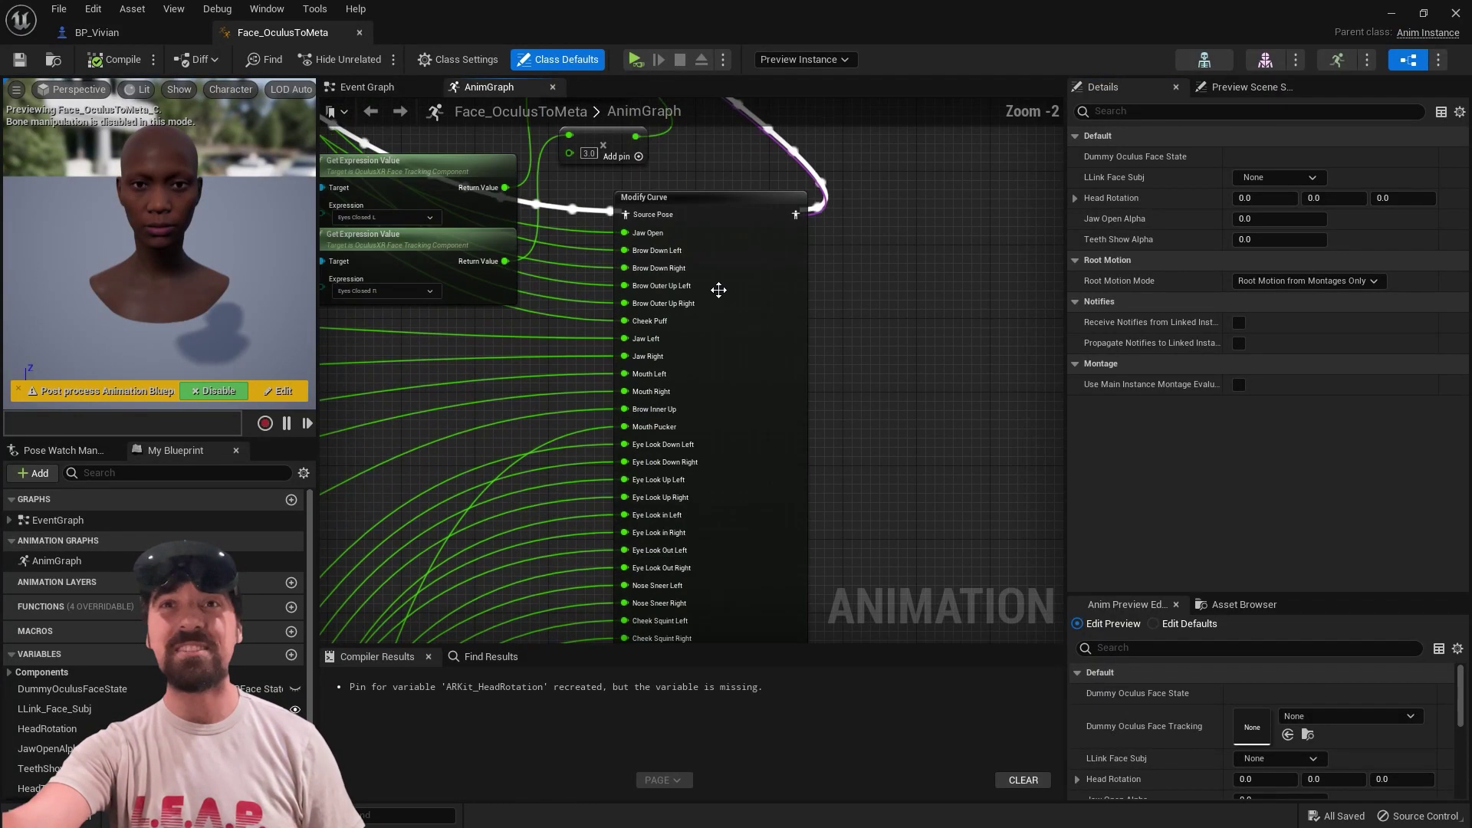
{"action": "scroll", "coordinate": [688, 380], "scroll_direction": "down", "scroll_amount": 10}
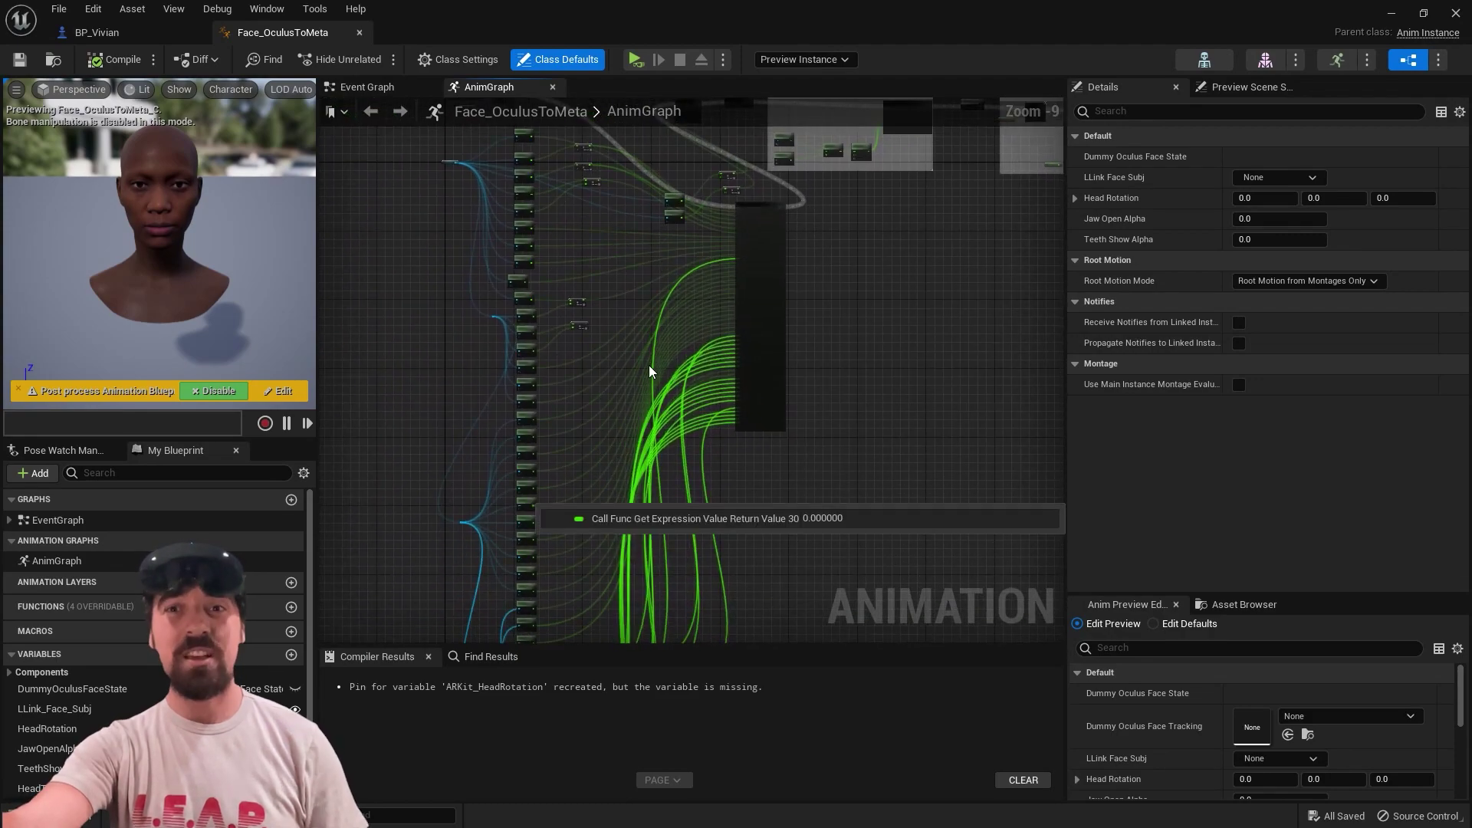
{"action": "scroll", "coordinate": [648, 415], "scroll_direction": "up", "scroll_amount": 5}
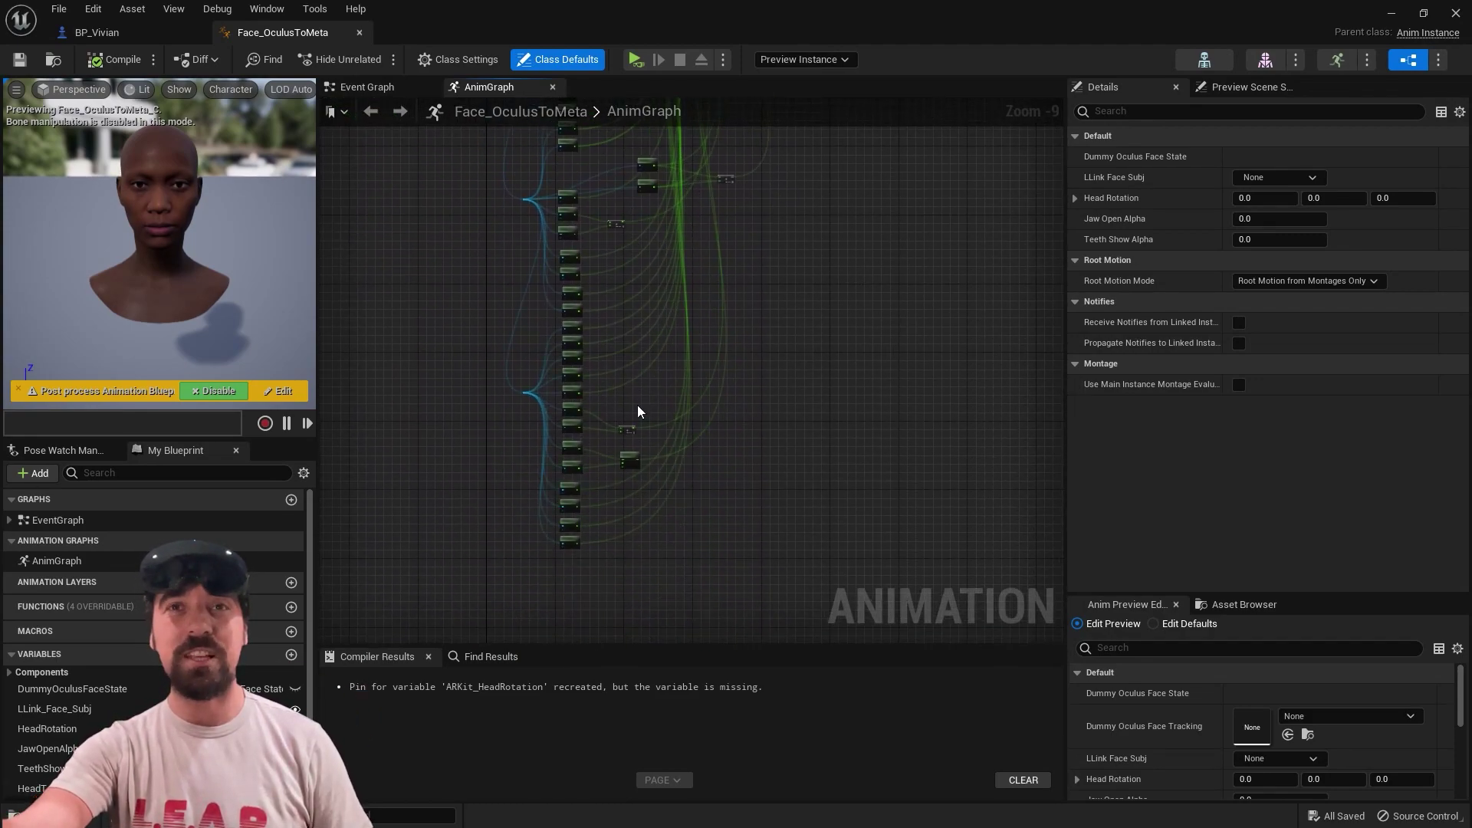
{"action": "right_click_drag", "start_coordinate": [619, 382], "coordinate": [747, 355]}
{"action": "scroll", "coordinate": [633, 403], "scroll_direction": "up", "scroll_amount": 4}
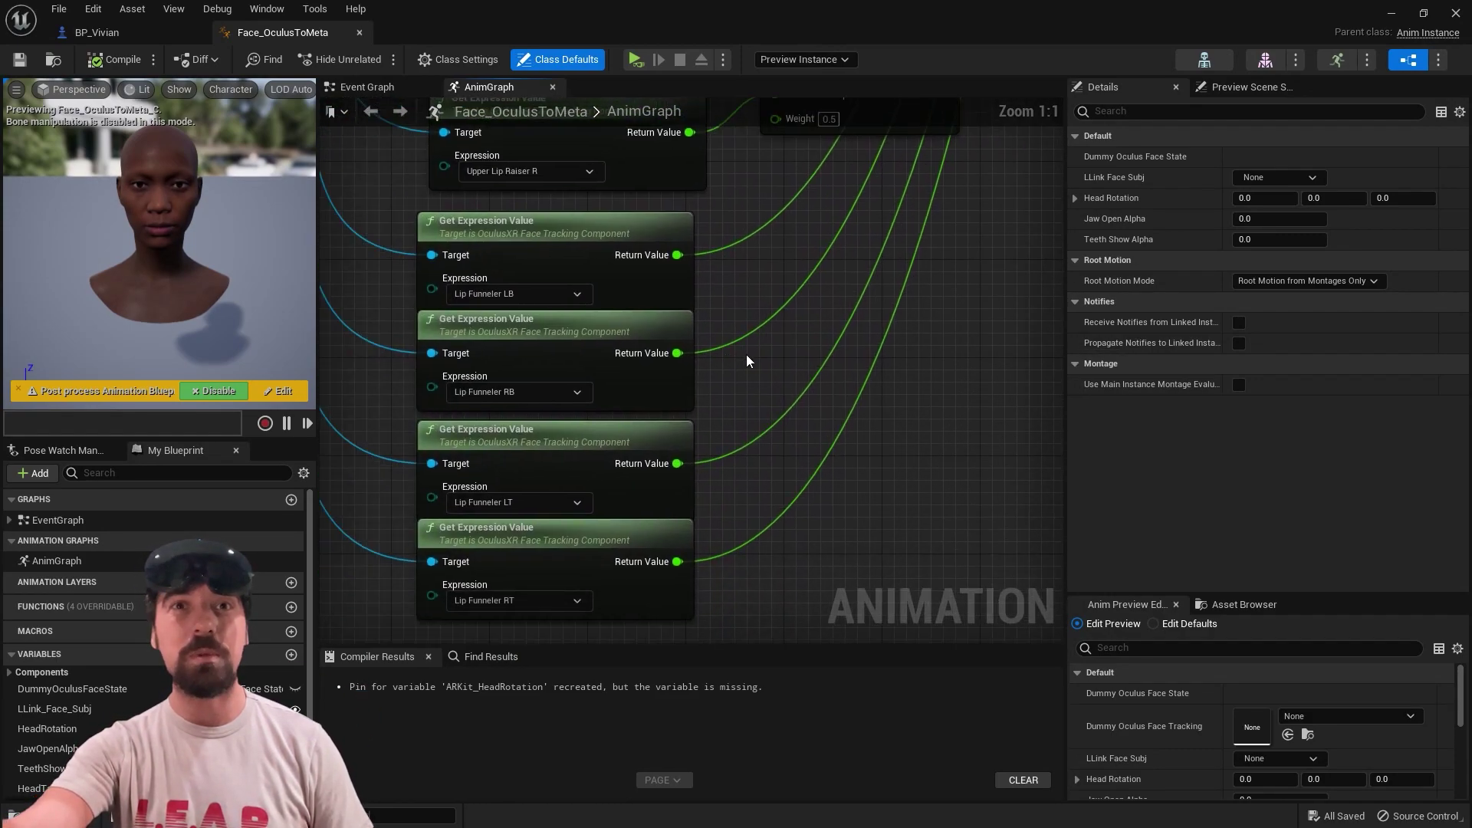
{"action": "scroll", "coordinate": [572, 375], "scroll_direction": "down", "scroll_amount": 10}
{"action": "scroll", "coordinate": [576, 441], "scroll_direction": "up", "scroll_amount": 5}
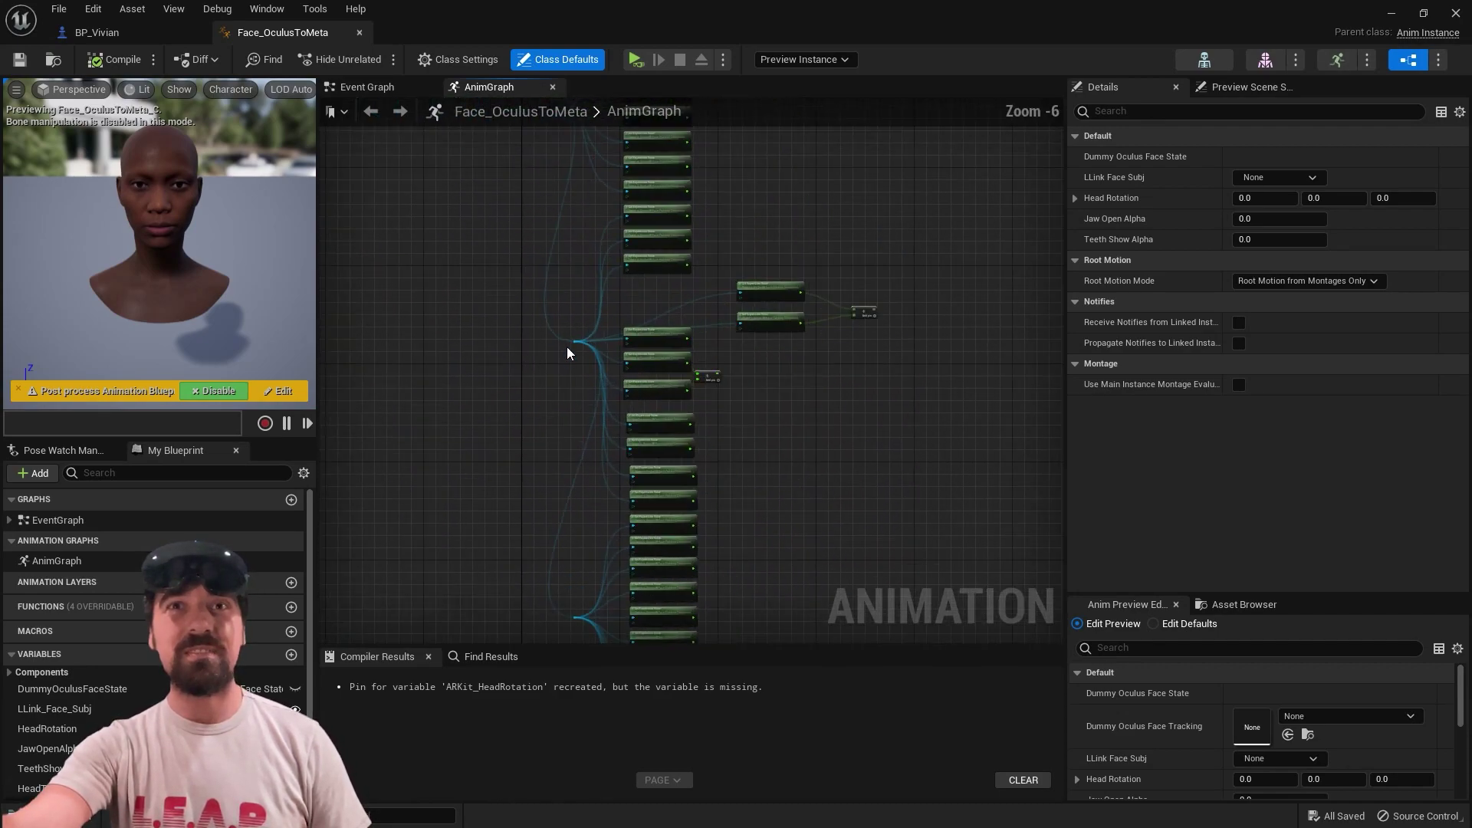
{"action": "scroll", "coordinate": [568, 347], "scroll_direction": "down", "scroll_amount": 3}
{"action": "scroll", "coordinate": [552, 421], "scroll_direction": "up", "scroll_amount": 8}
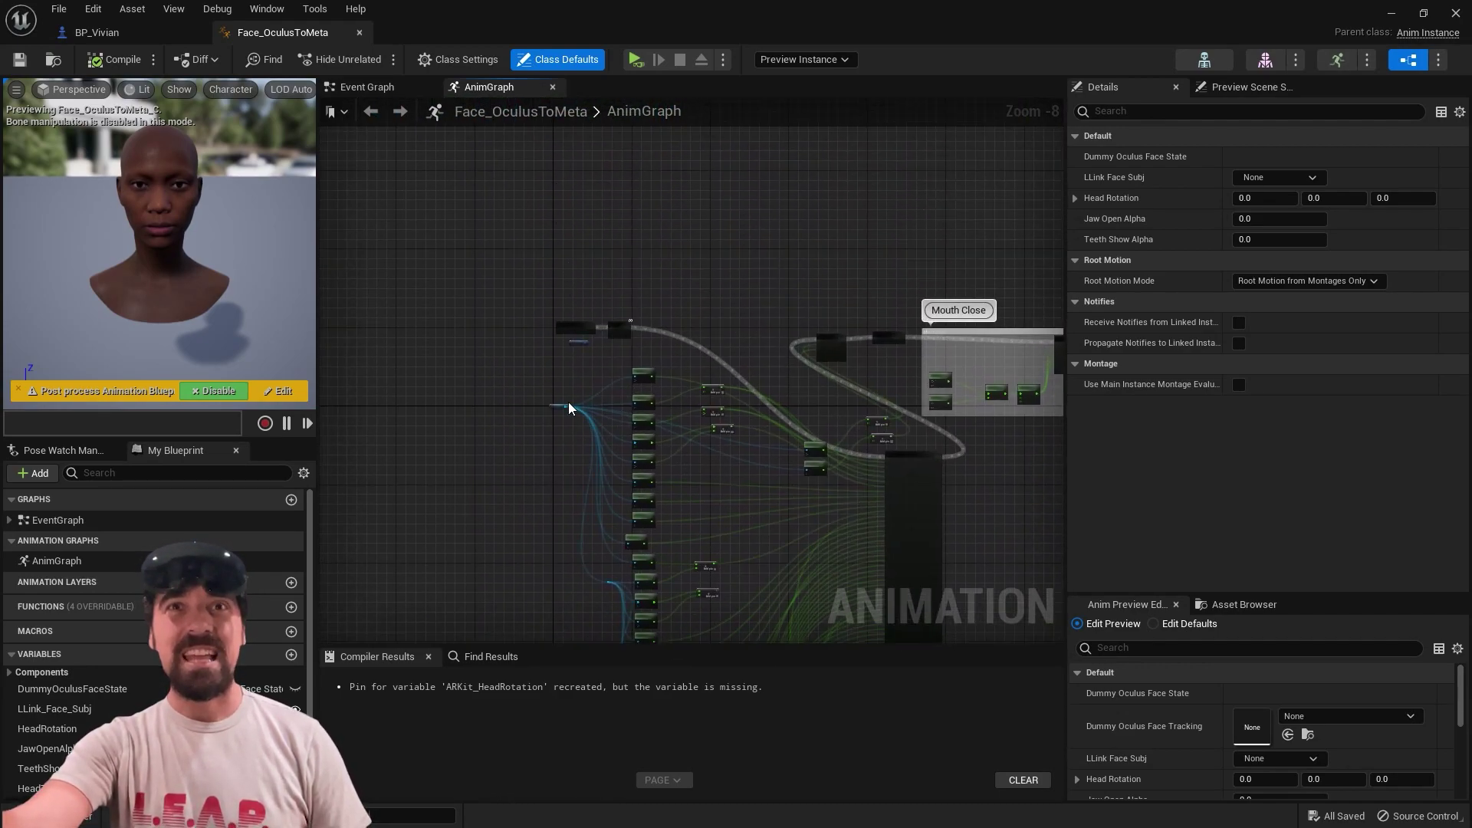
- Examine the Dummy Oculus Face Tracking, Get Expression Value, Modify Curve, Mouth Close and Teeth nodes
{"action": "left_click", "coordinate": [559, 453]}
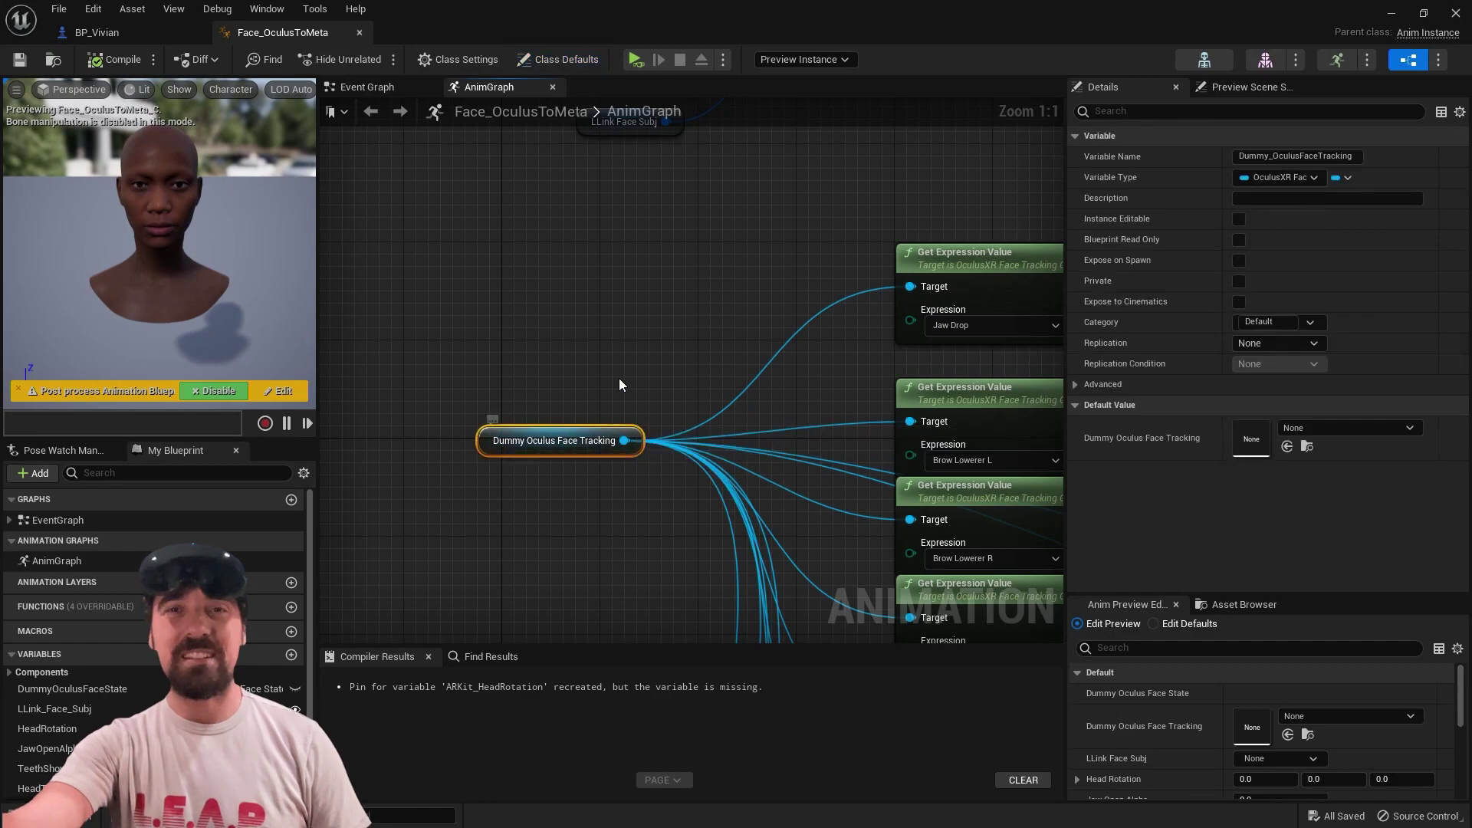
{"action": "right_click_drag", "start_coordinate": [796, 550], "coordinate": [755, 370]}
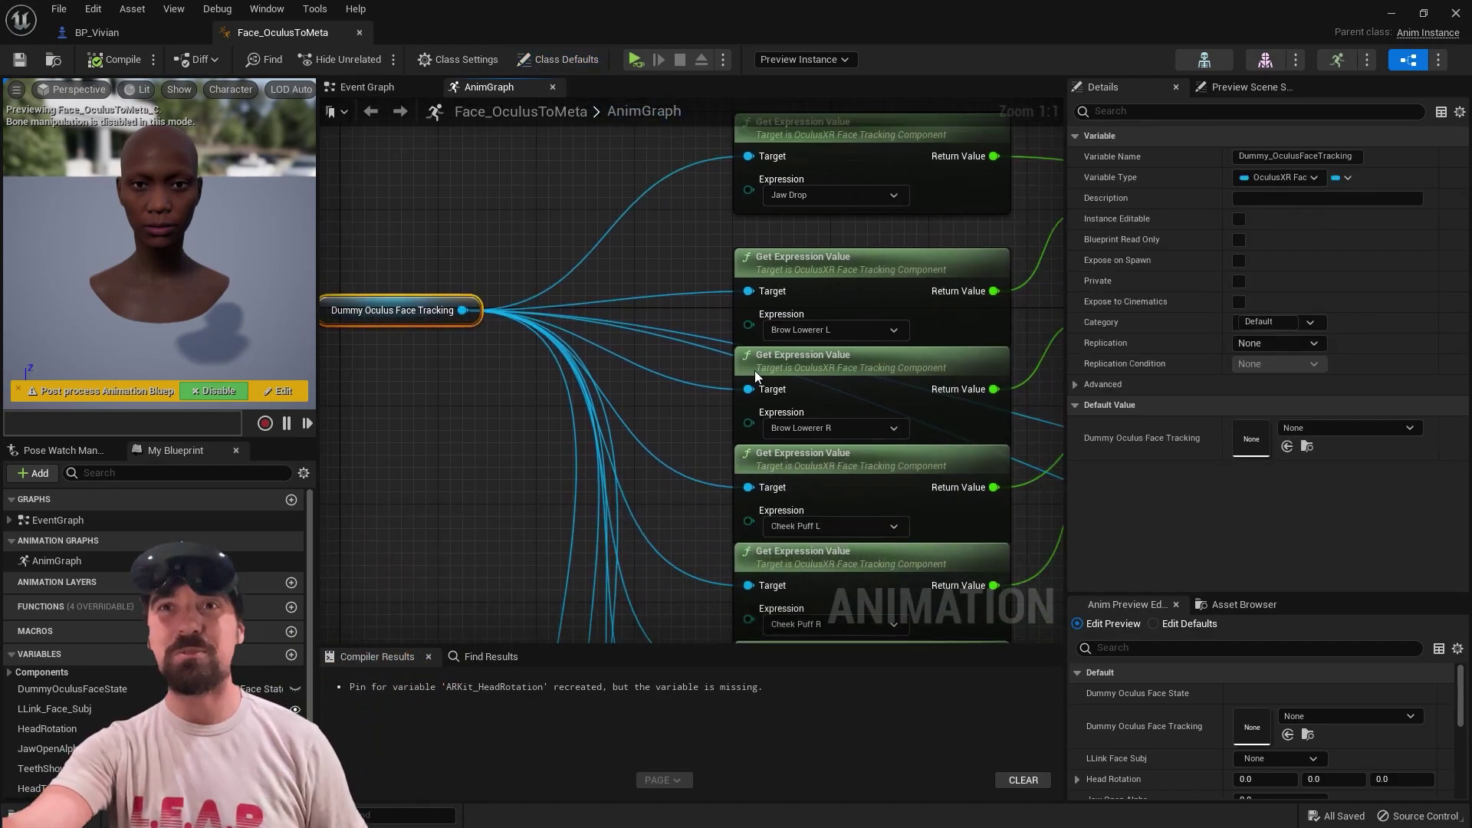
{"action": "right_click_drag", "start_coordinate": [784, 158], "coordinate": [767, 313]}
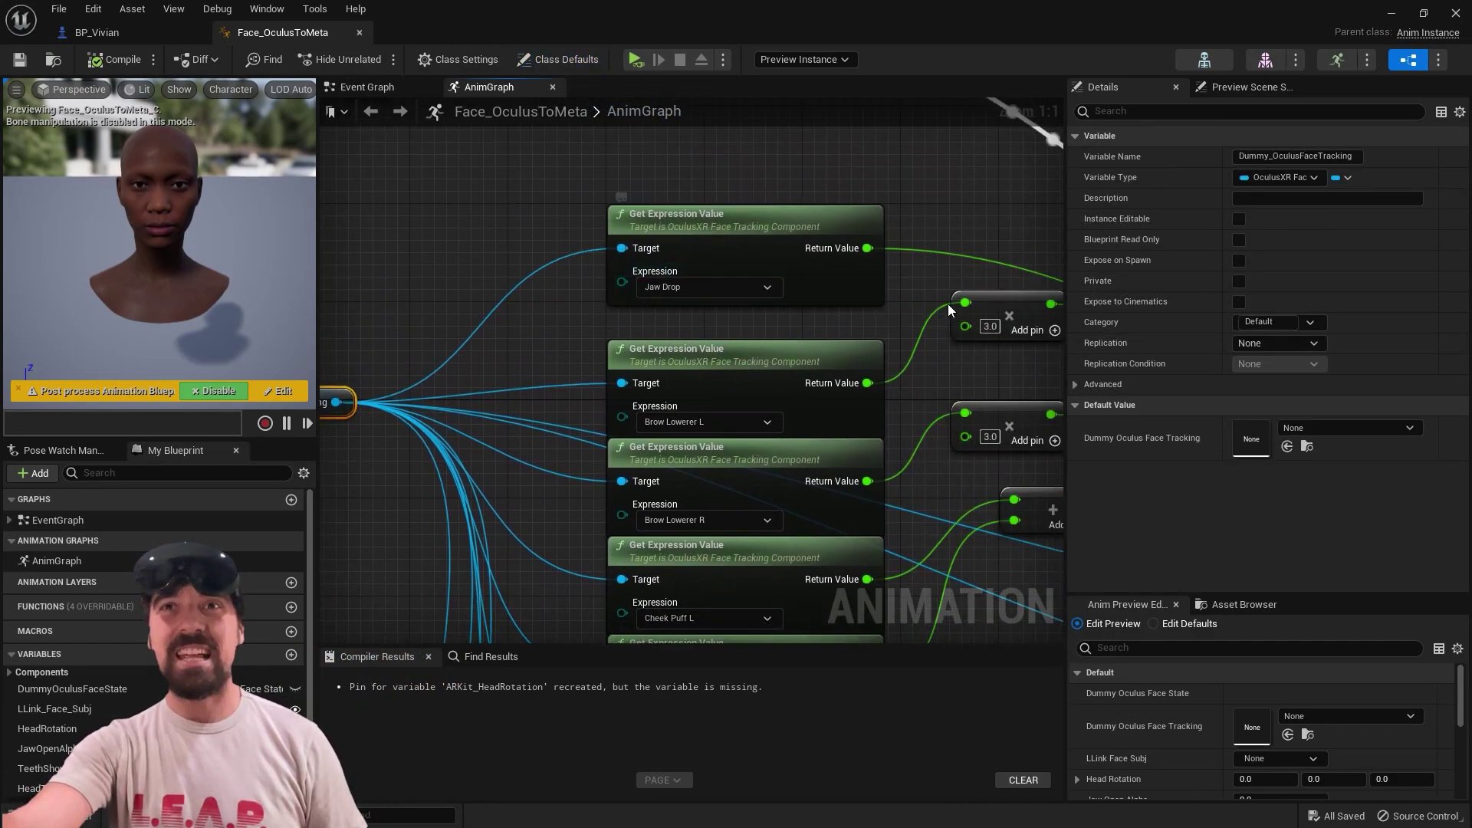
{"action": "scroll", "coordinate": [691, 365], "scroll_direction": "down", "scroll_amount": 8}
{"action": "scroll", "coordinate": [698, 376], "scroll_direction": "up", "scroll_amount": 8}
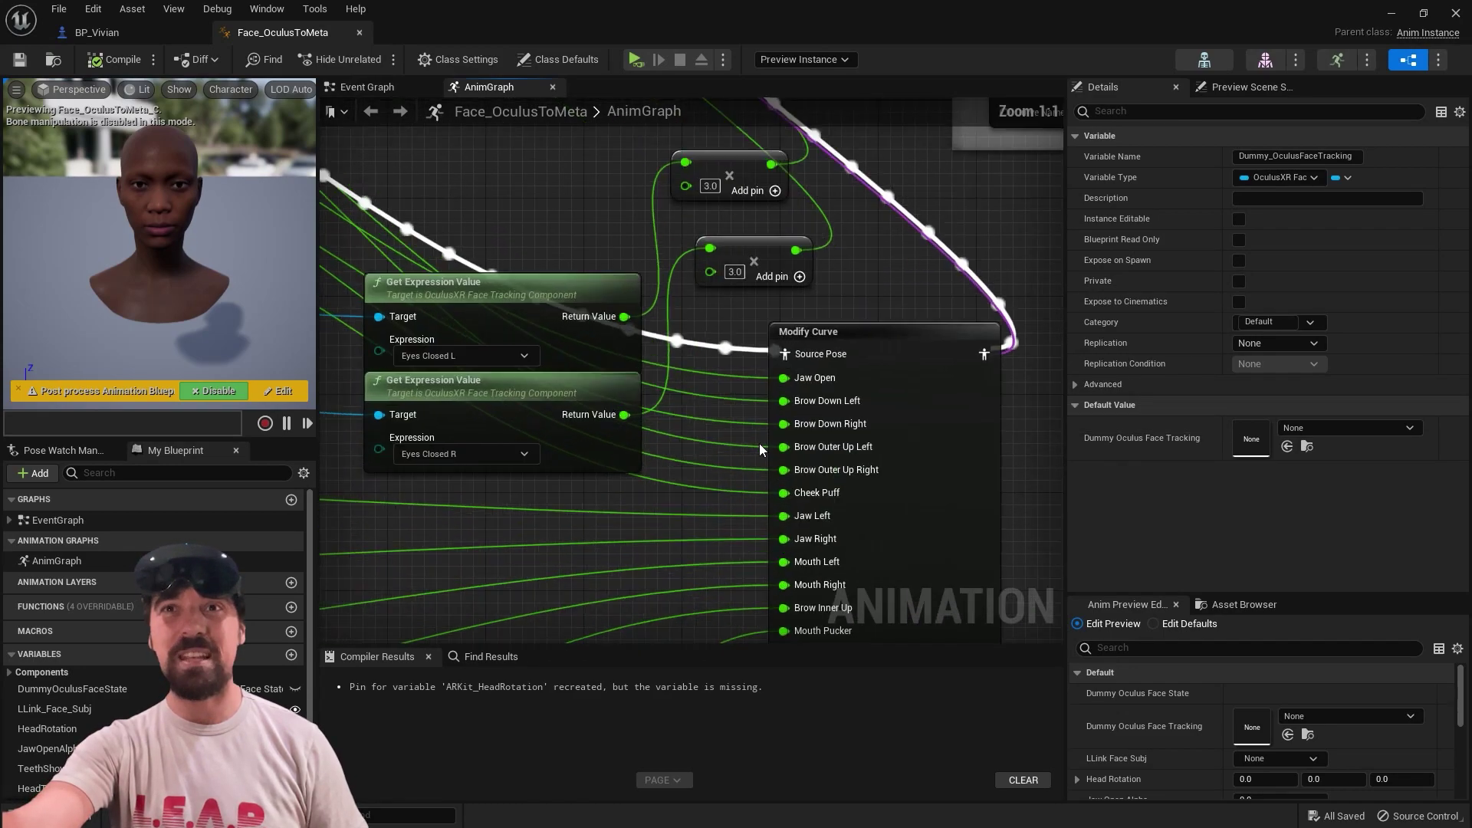
{"action": "right_click_drag", "start_coordinate": [730, 462], "coordinate": [753, 362]}
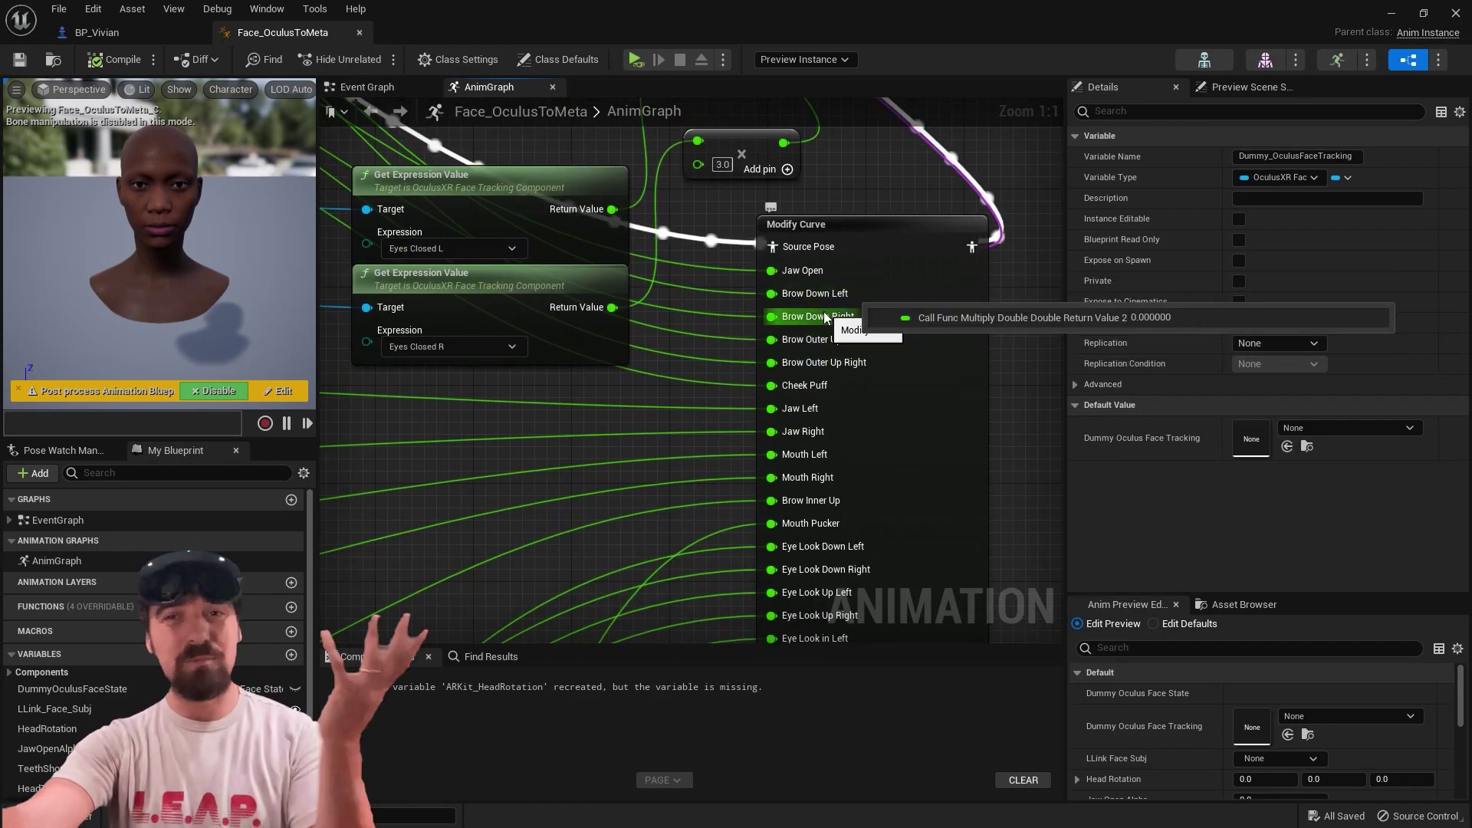
{"action": "mouse_move", "coordinate": [817, 271]}
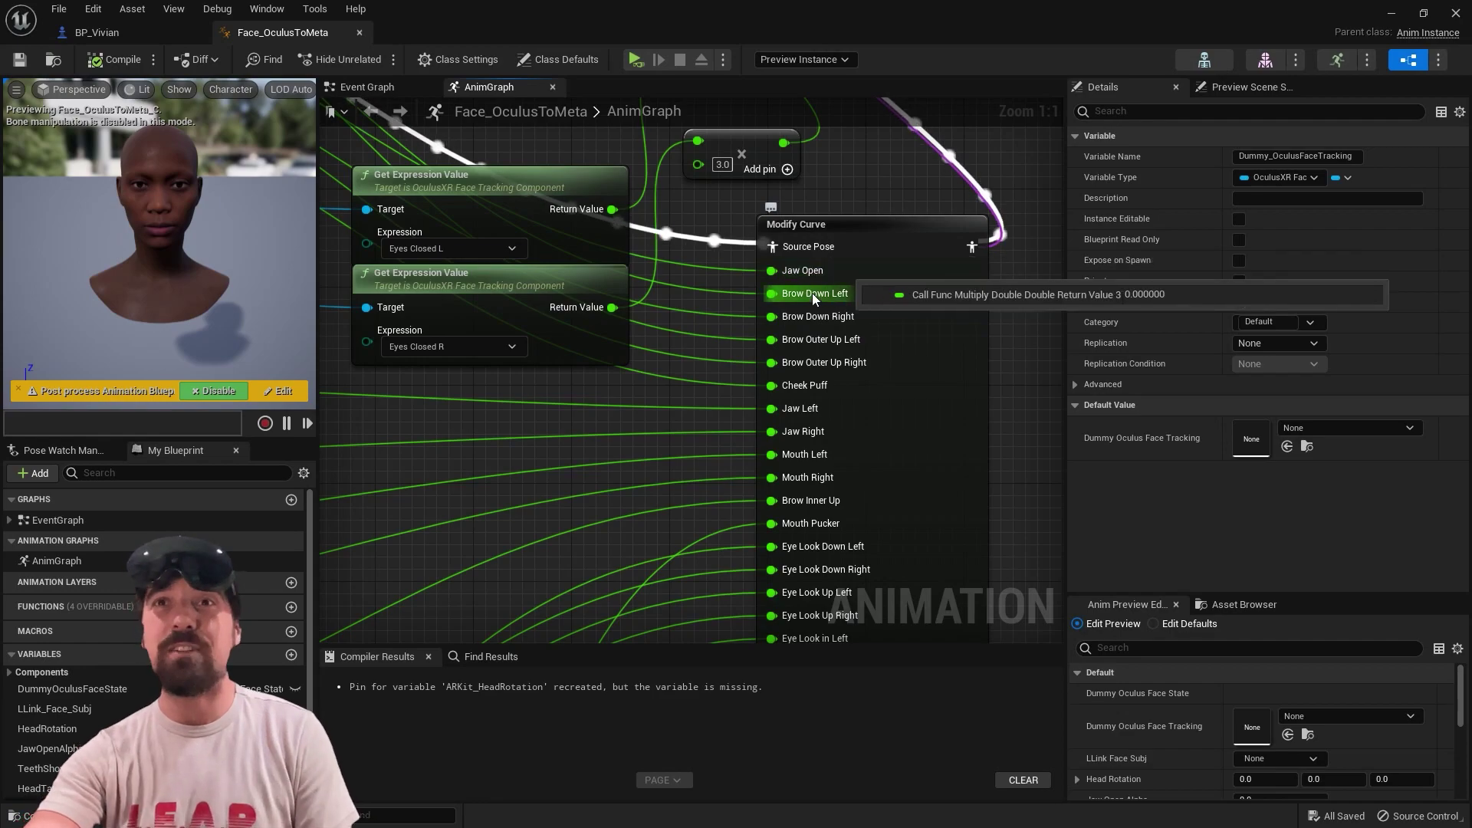
{"action": "scroll", "coordinate": [779, 321], "scroll_direction": "down", "scroll_amount": 4}
{"action": "right_click_drag", "start_coordinate": [778, 320], "coordinate": [651, 250]}
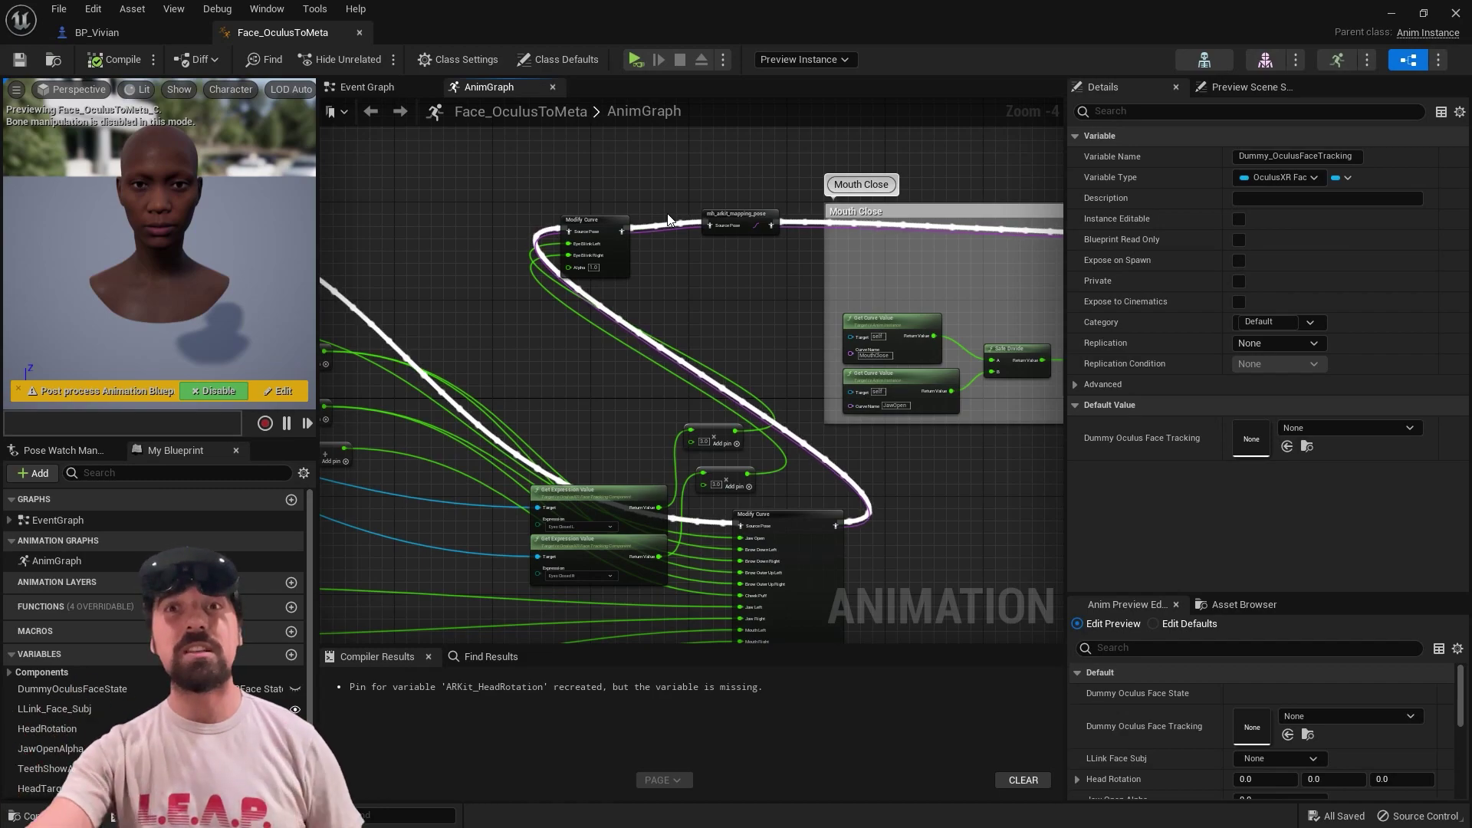
{"action": "mouse_move", "coordinate": [781, 320]}
{"action": "right_mouse_down"}
{"action": "mouse_move", "coordinate": [424, 309]}
{"action": "mouse_move", "coordinate": [914, 334]}
{"action": "mouse_move", "coordinate": [791, 313]}
{"action": "right_mouse_up"}
- Close the Face_OculusToMeta and BP_Vivian editors to return to the Studio_Blue level
{"action": "left_click", "coordinate": [310, 121]}
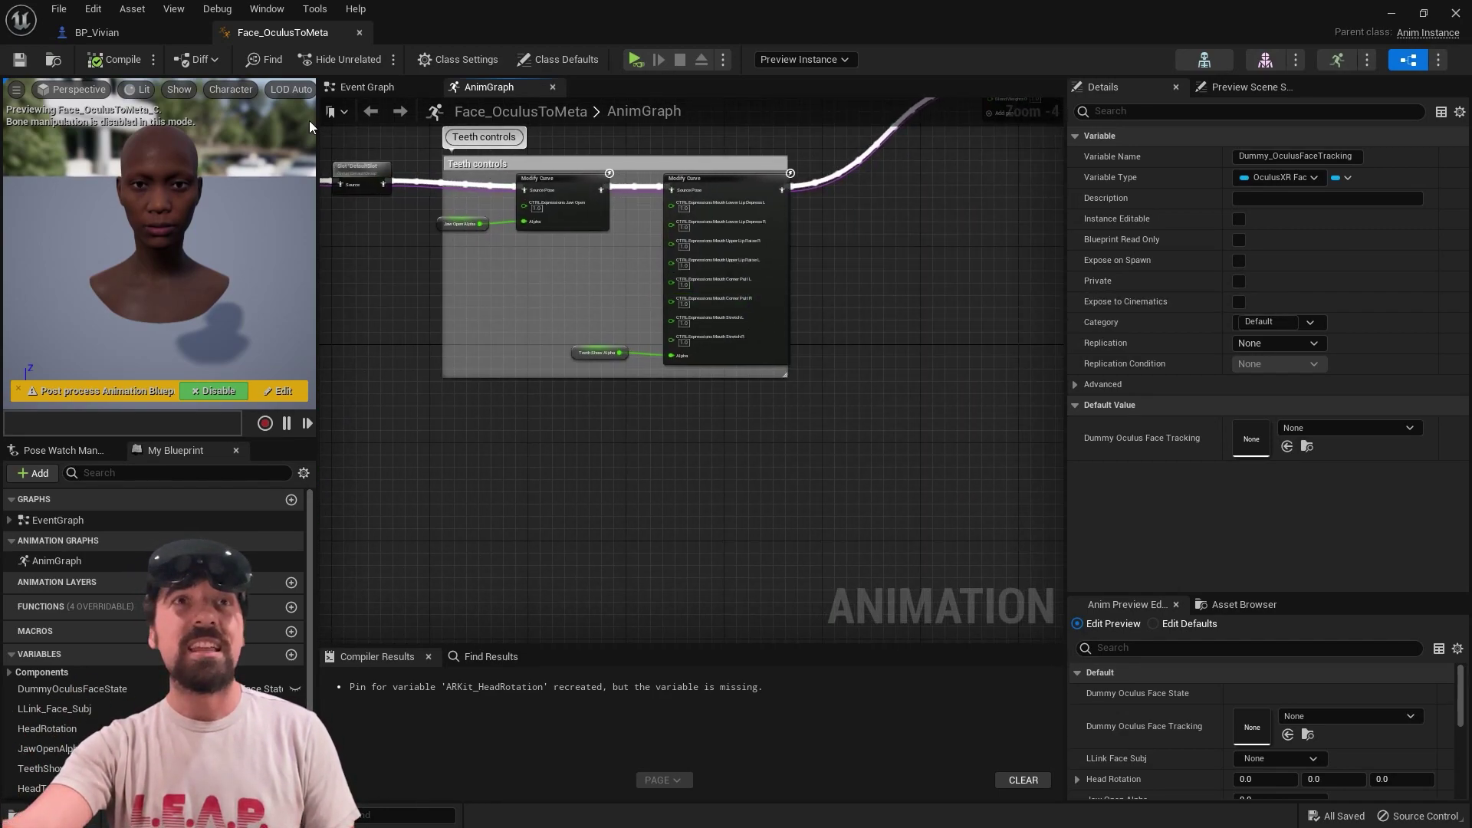
{"action": "left_click", "coordinate": [359, 33]}
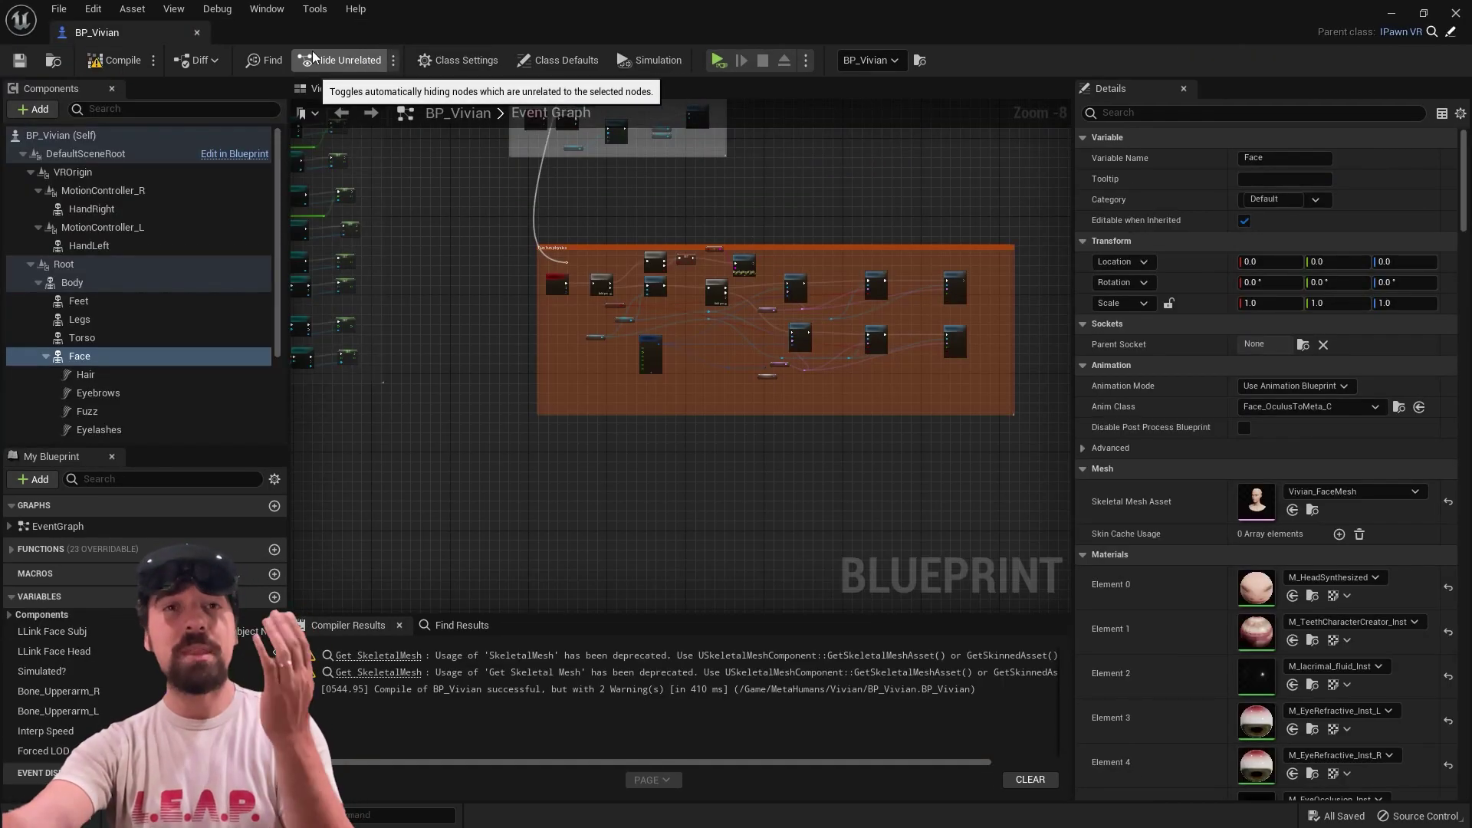
{"action": "left_click", "coordinate": [197, 32]}
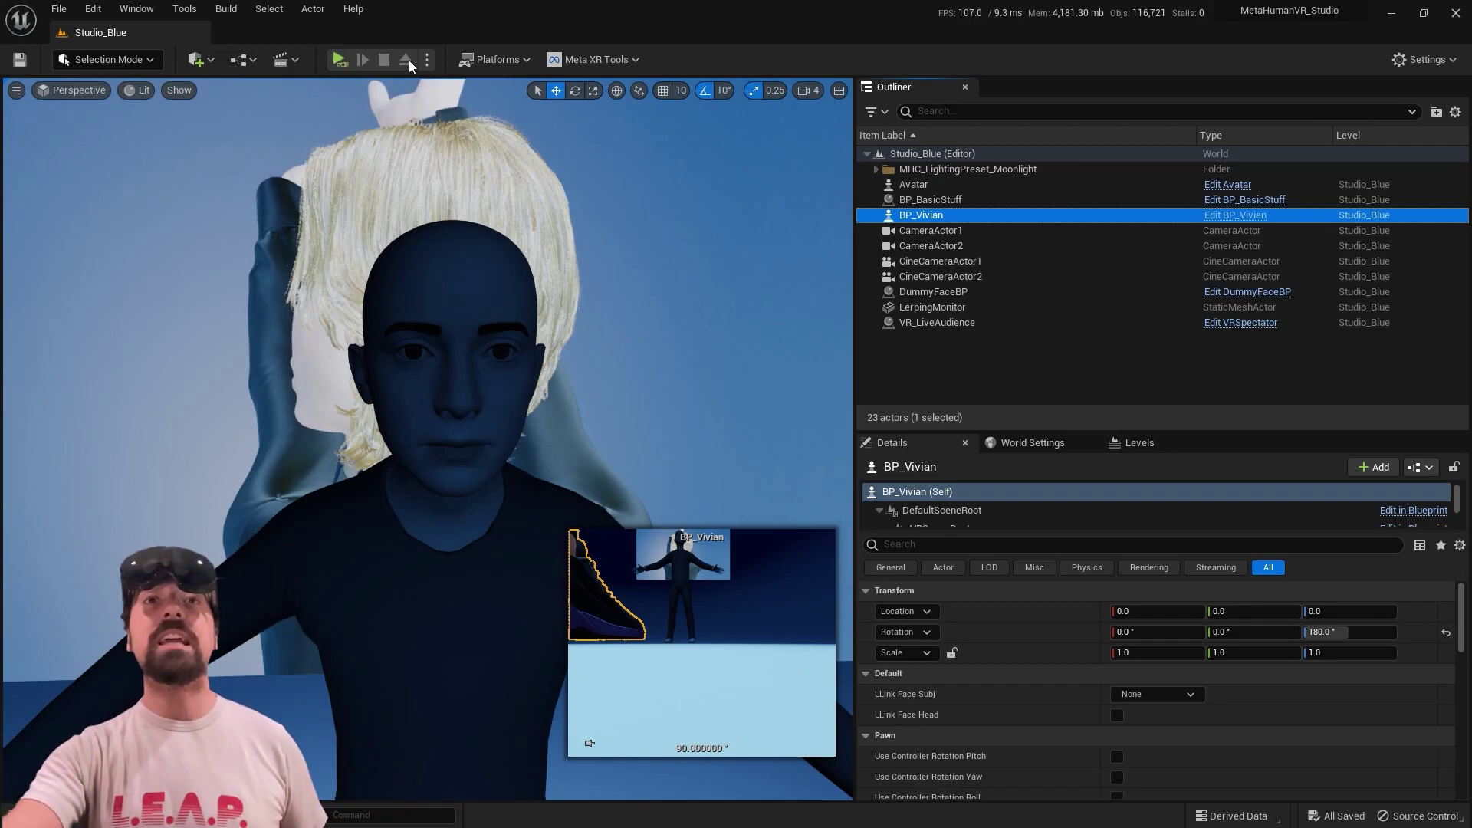
- Start the standalone VR preview and place the Cast Device window beside the Preview window
{"action": "left_click", "coordinate": [341, 61]}
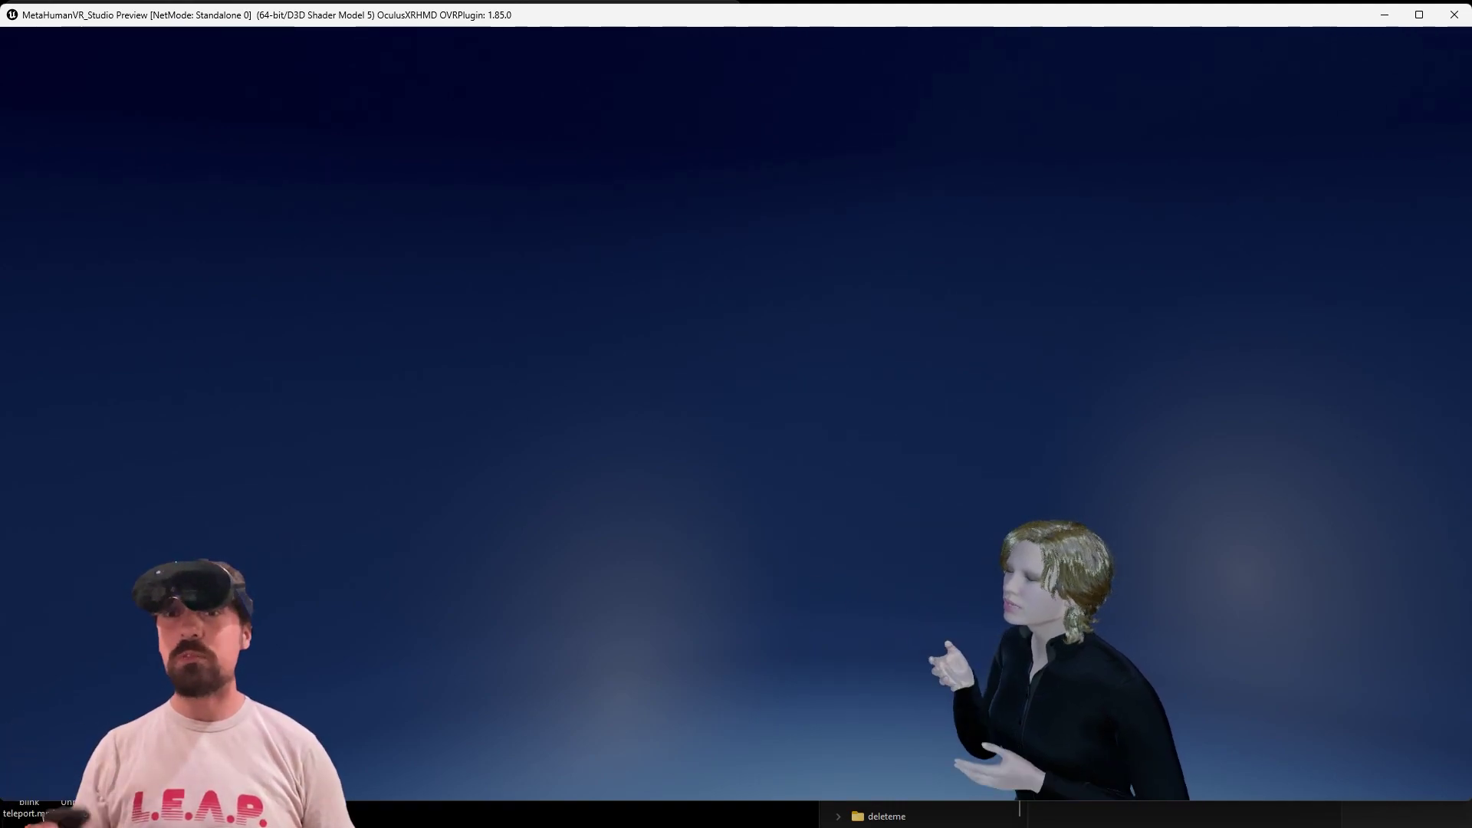
{"action": "key", "text": "alt+Tab"}
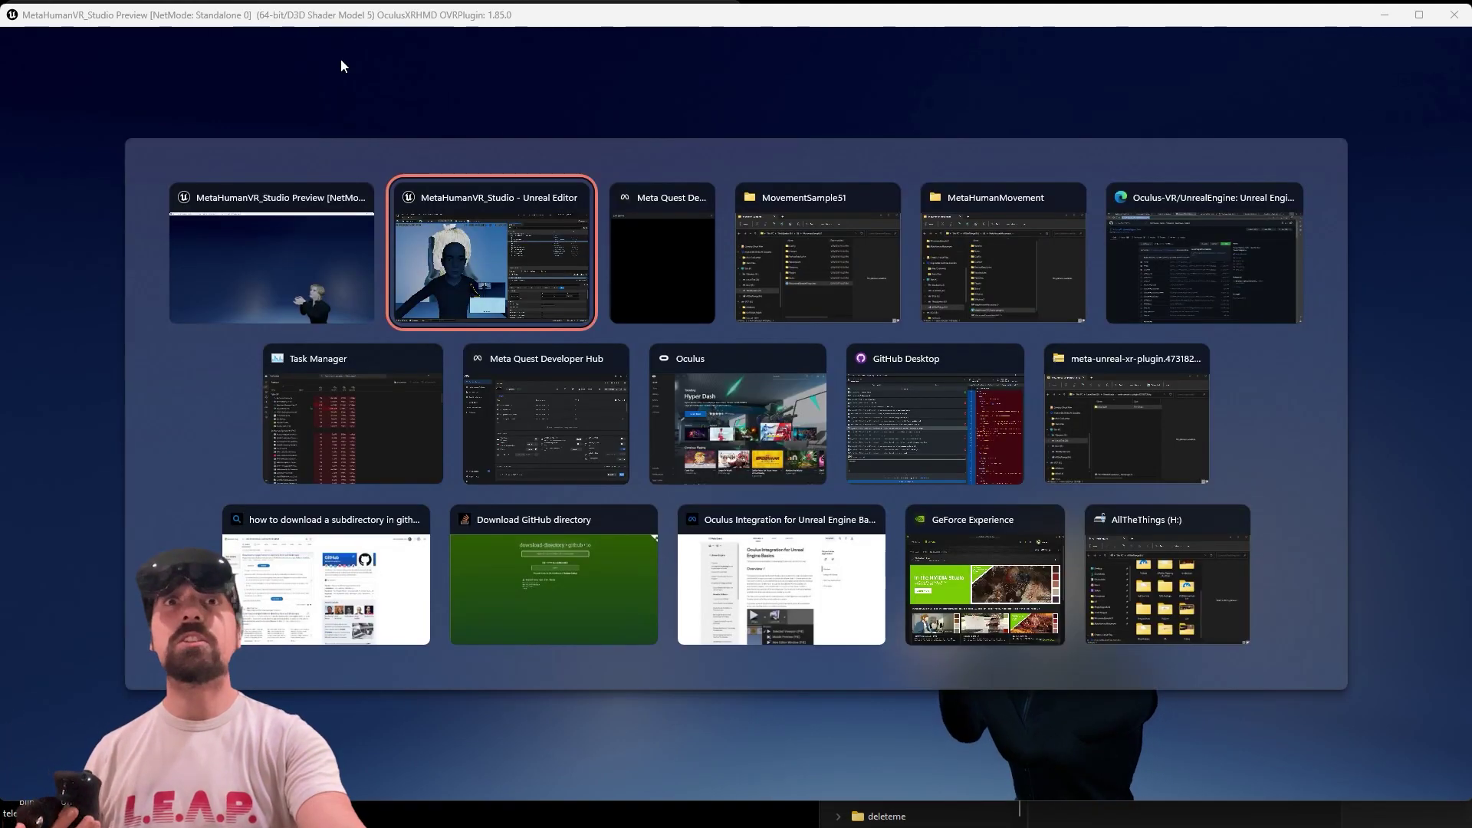
{"action": "key", "text": "alt+Tab"}
{"action": "key", "text": "alt+Tab"}
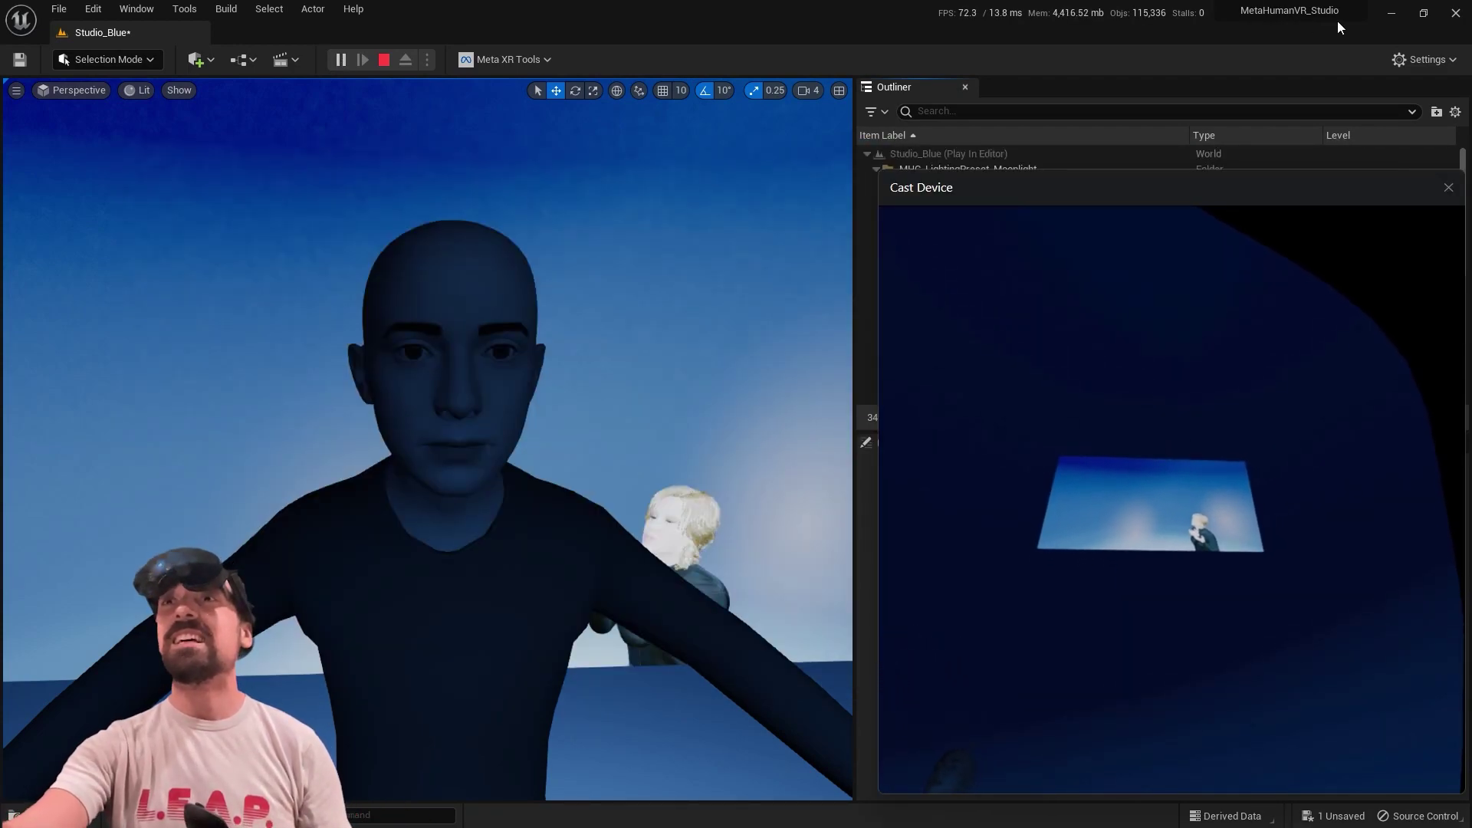
{"action": "left_click", "coordinate": [1391, 13]}
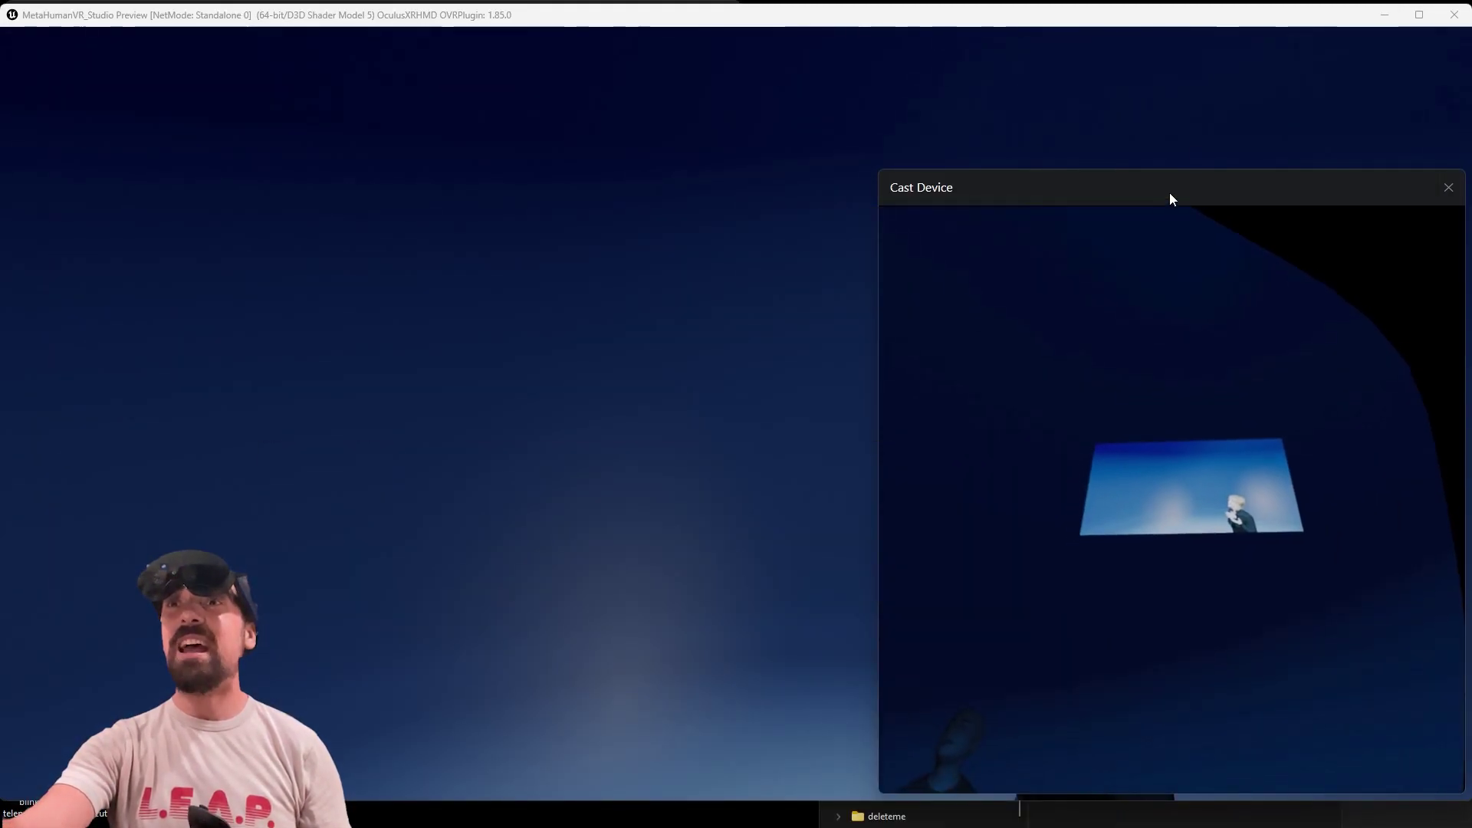
{"action": "mouse_move", "coordinate": [1170, 191]}
{"action": "left_mouse_down"}
{"action": "mouse_move", "coordinate": [1180, 181]}
{"action": "mouse_move", "coordinate": [1163, 192]}
{"action": "left_mouse_up"}
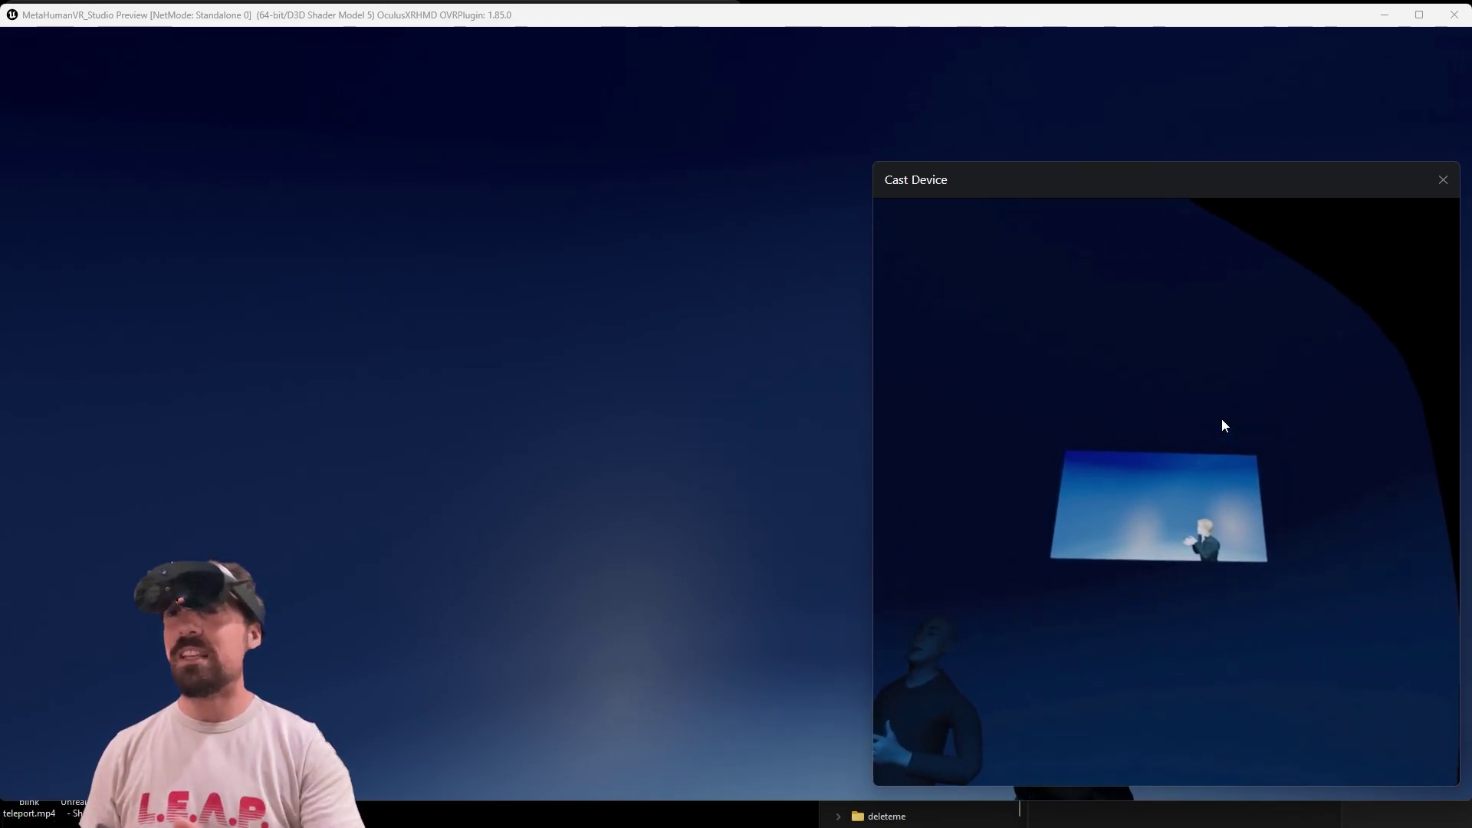
- Bring the VR Preview window in front of the Cast Device window to show both MetaHuman avatars
{"action": "left_click", "coordinate": [895, 122]}
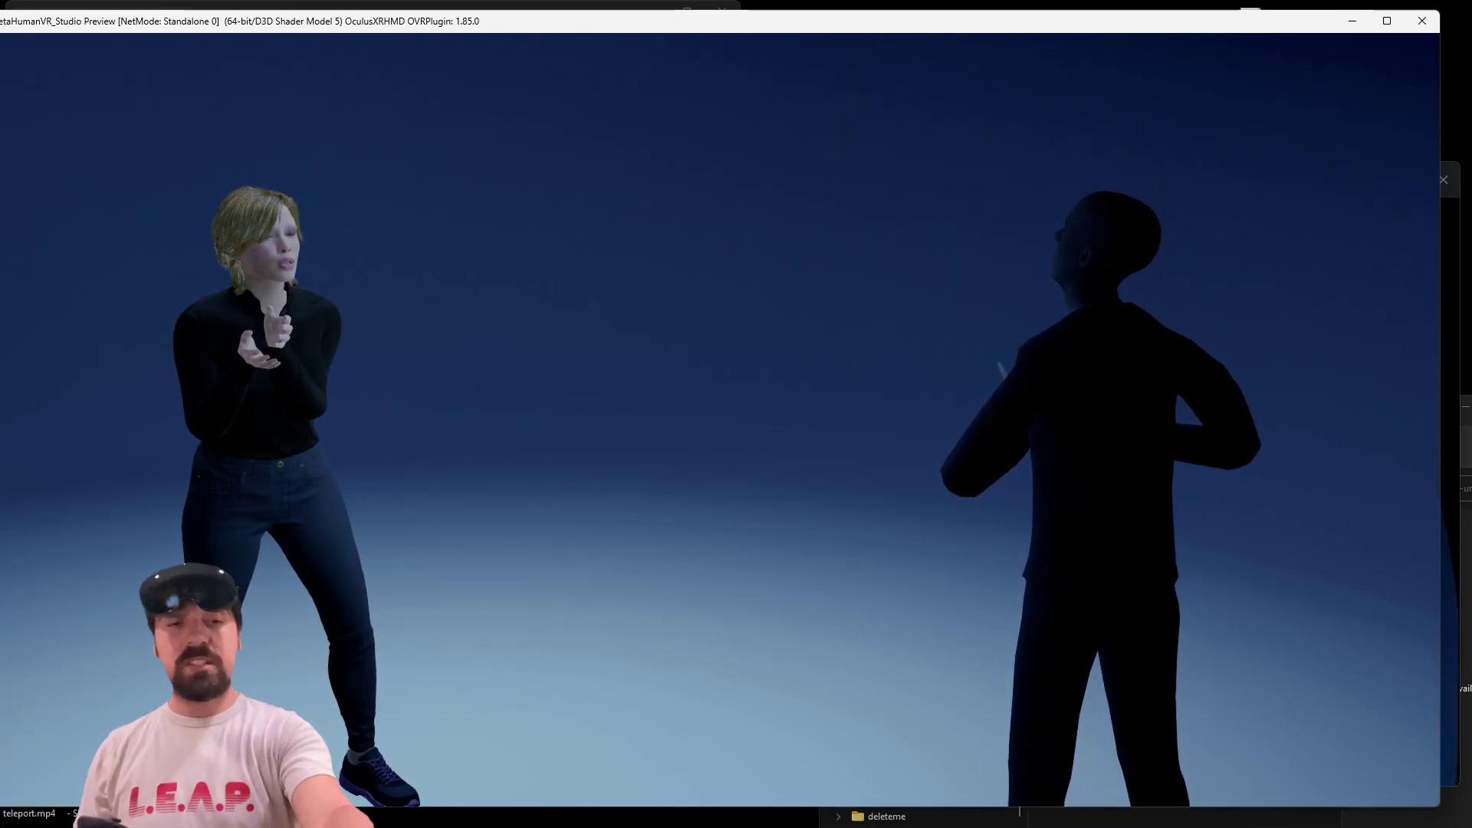
- Check the Cast Device headset view, then return to the Preview and change the VR pixel density
{"action": "key", "text": "alt+Tab"}
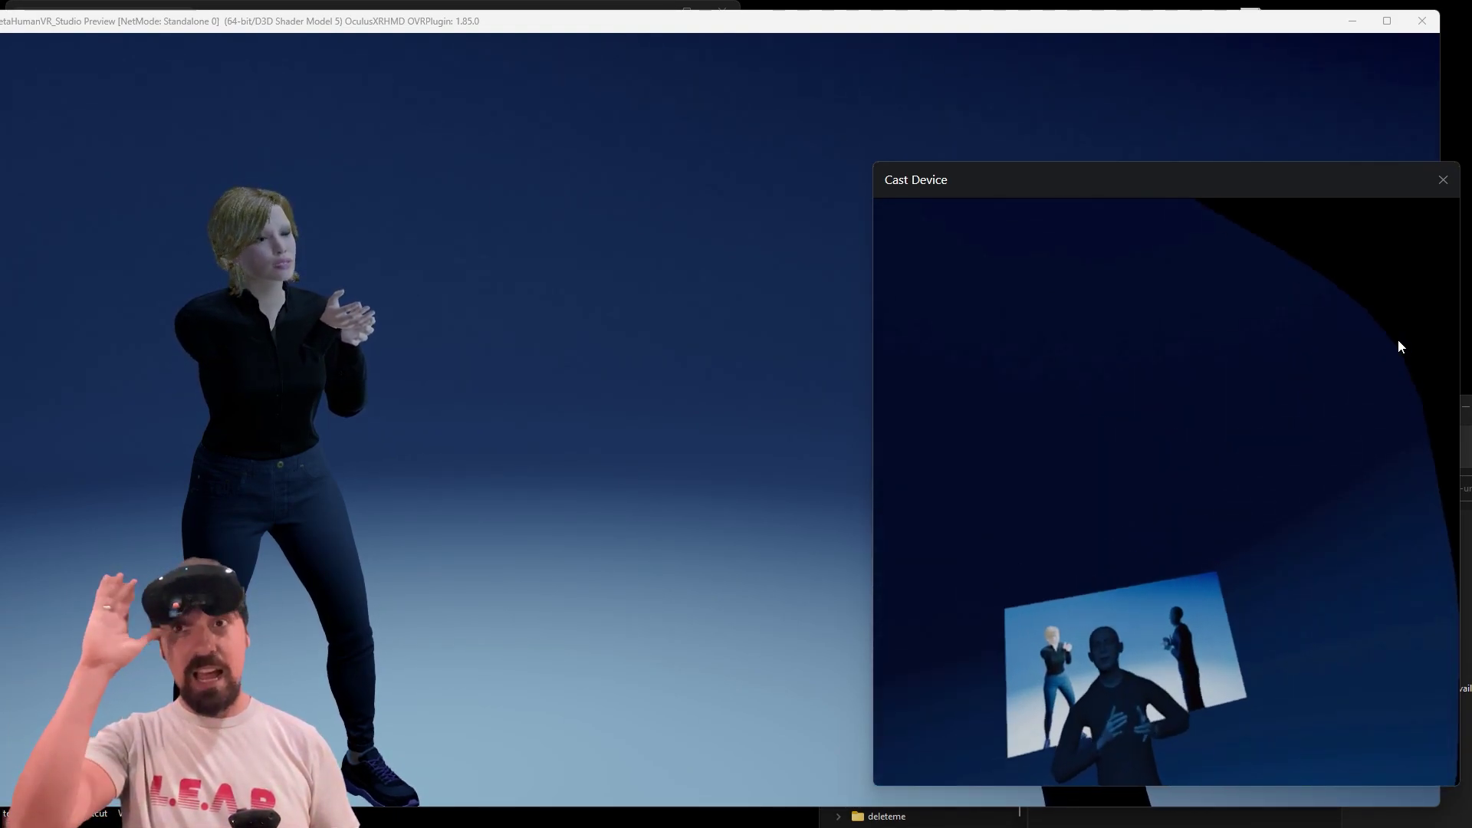
{"action": "key", "text": "alt+Tab"}
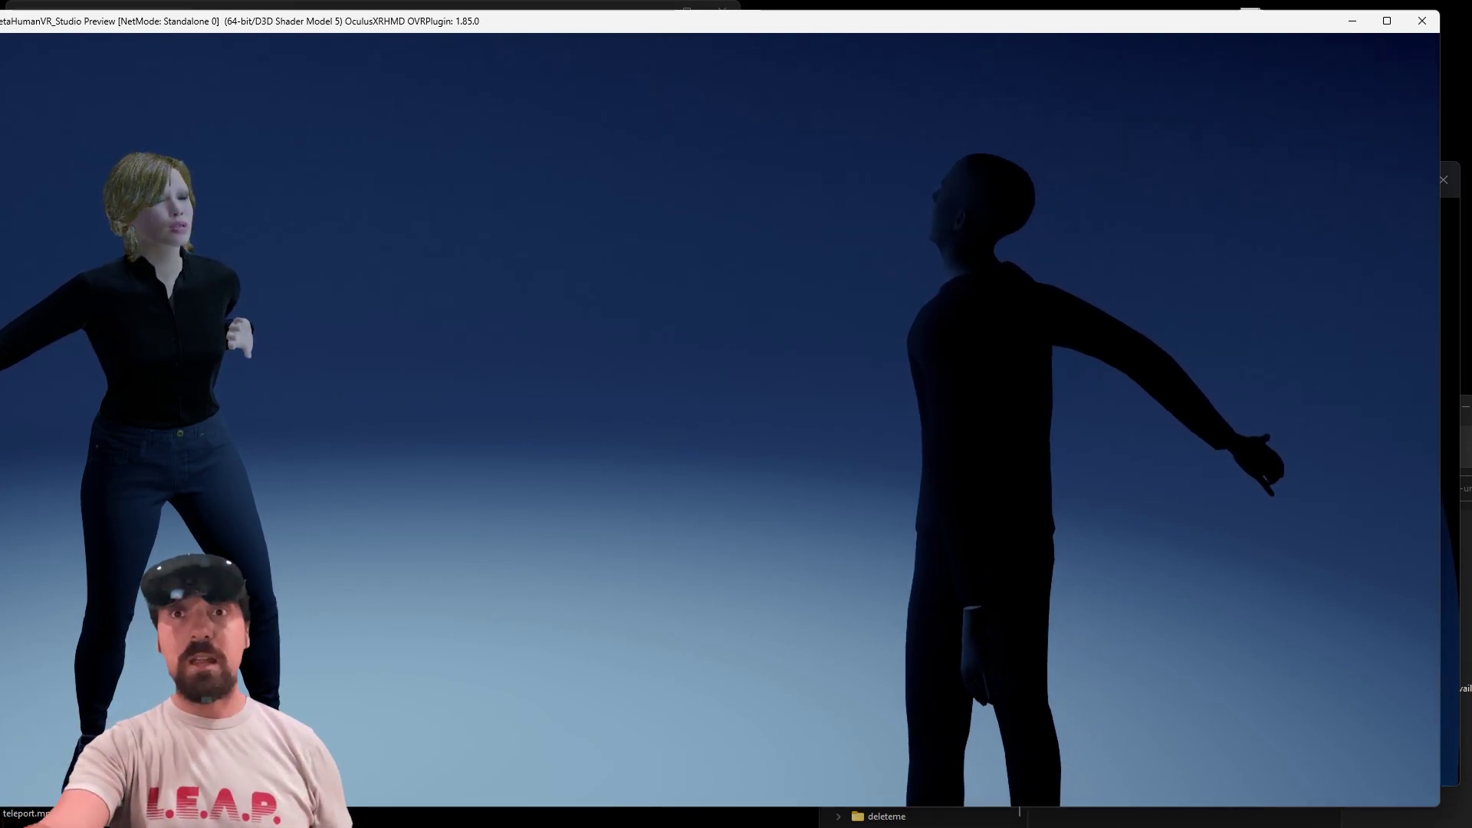
- Show FPS, unit timings and the raw timings graph over the VR preview with the F1 hotkey
{"action": "key", "text": "F1"}
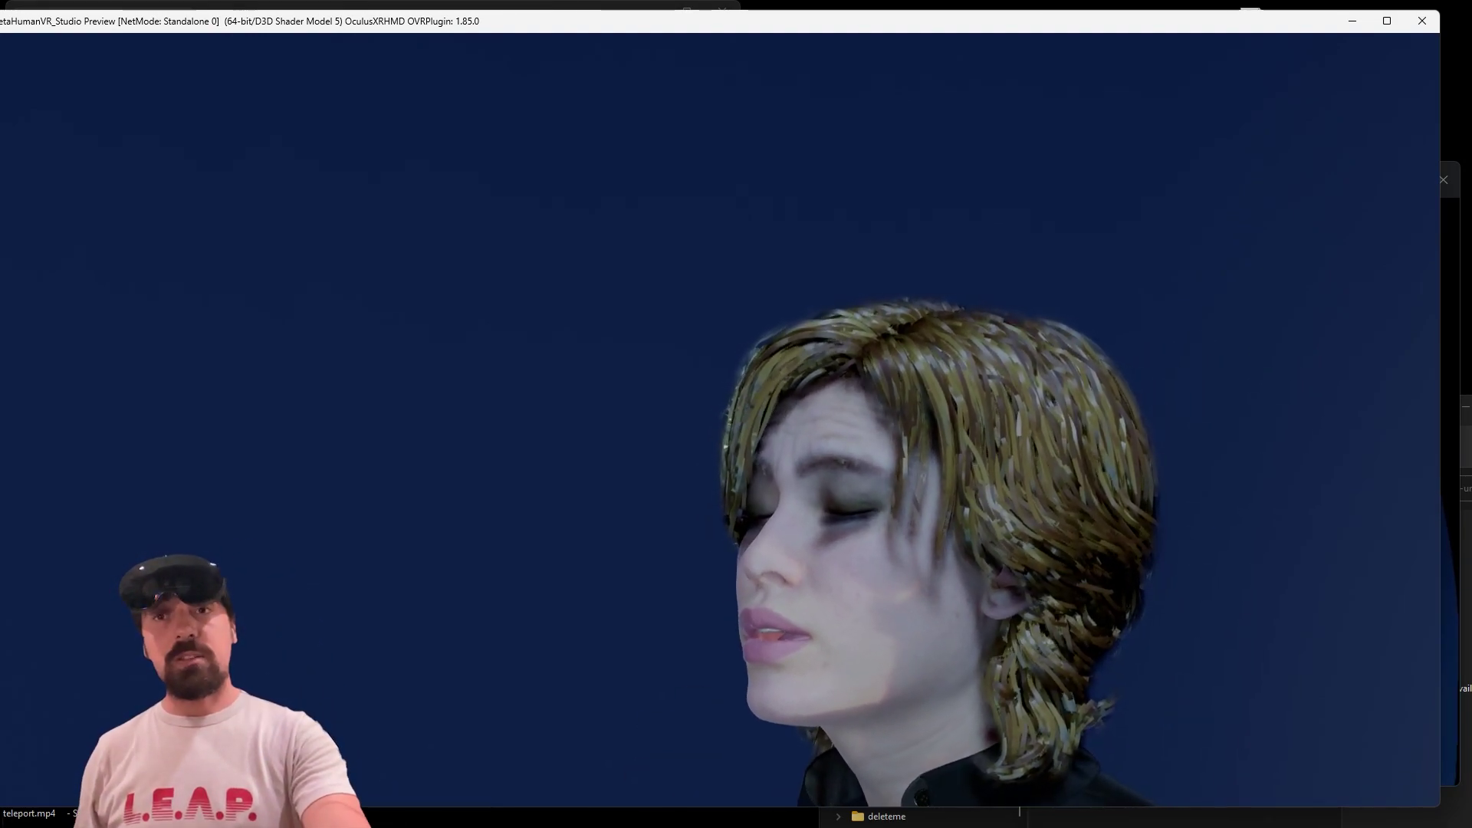
- Exit the VR preview and open the BP_BasicStuff Blueprint from the Outliner
{"action": "key", "text": "super"}
{"action": "left_click", "coordinate": [834, 468]}
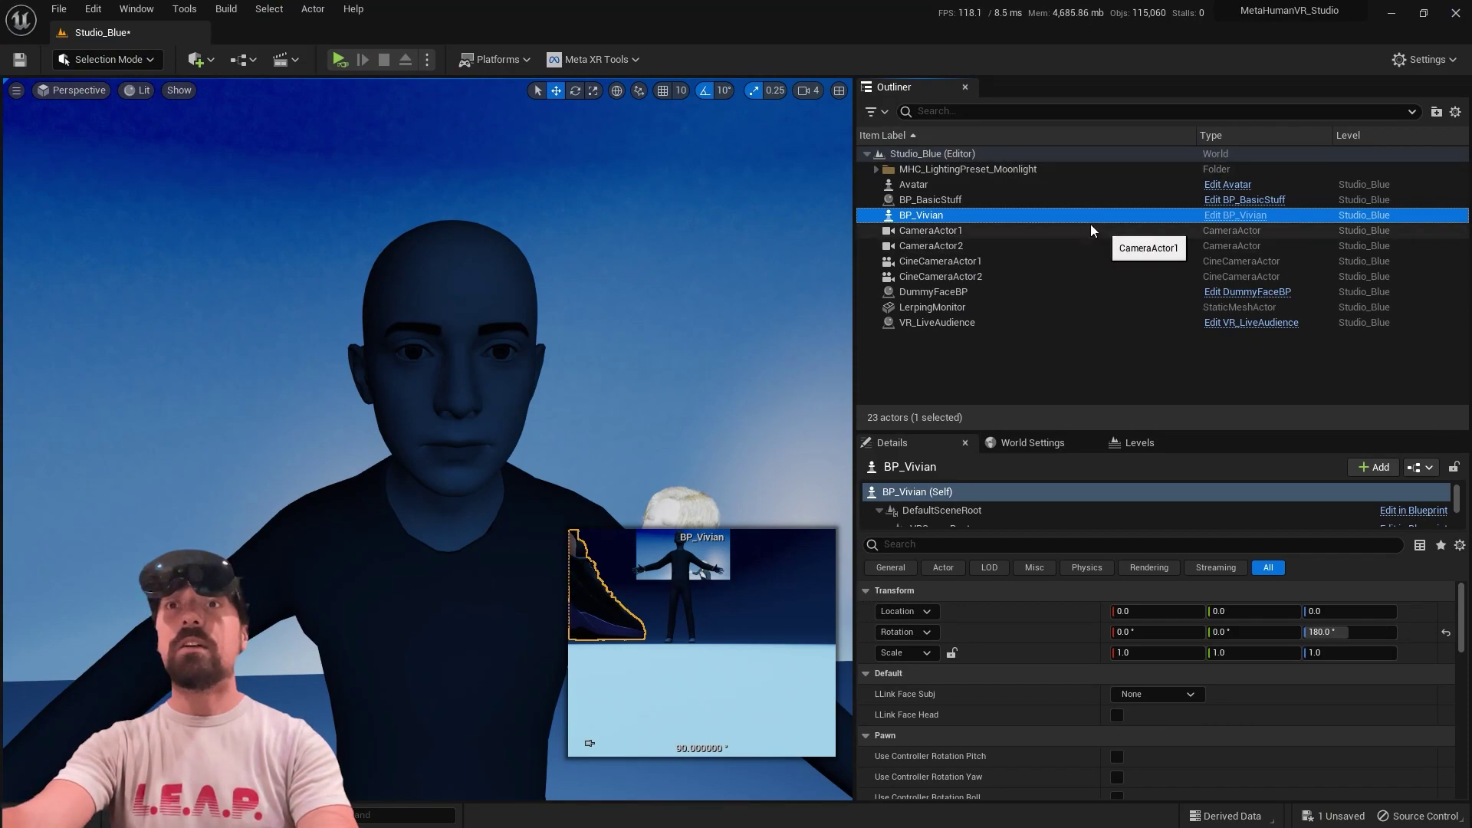
{"action": "left_click", "coordinate": [1066, 201]}
{"action": "left_click", "coordinate": [1235, 201]}
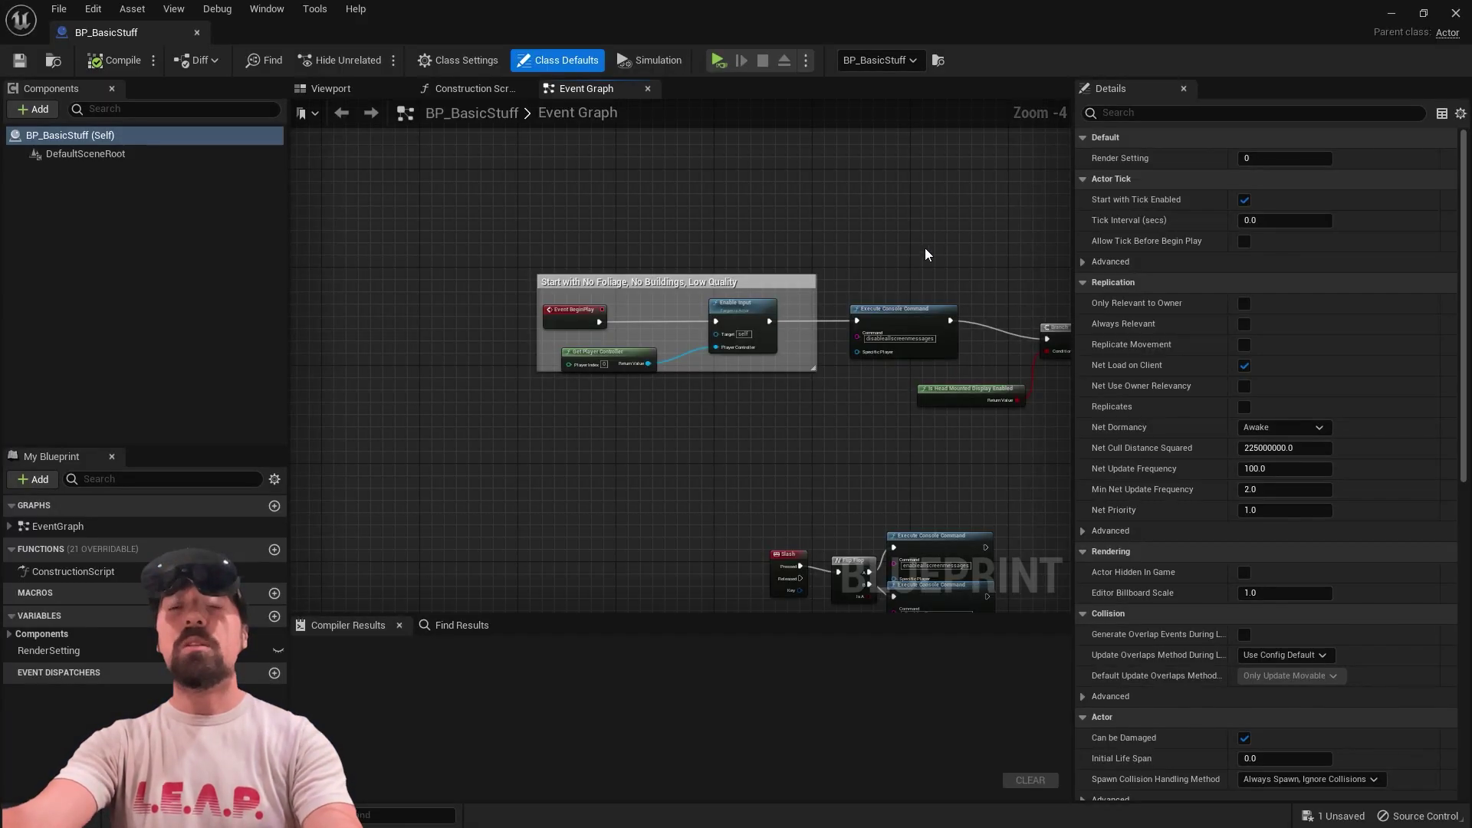
- Delete the startup comment box around the Get Player Controller node
{"action": "scroll", "coordinate": [681, 336], "scroll_direction": "up", "scroll_amount": 4}
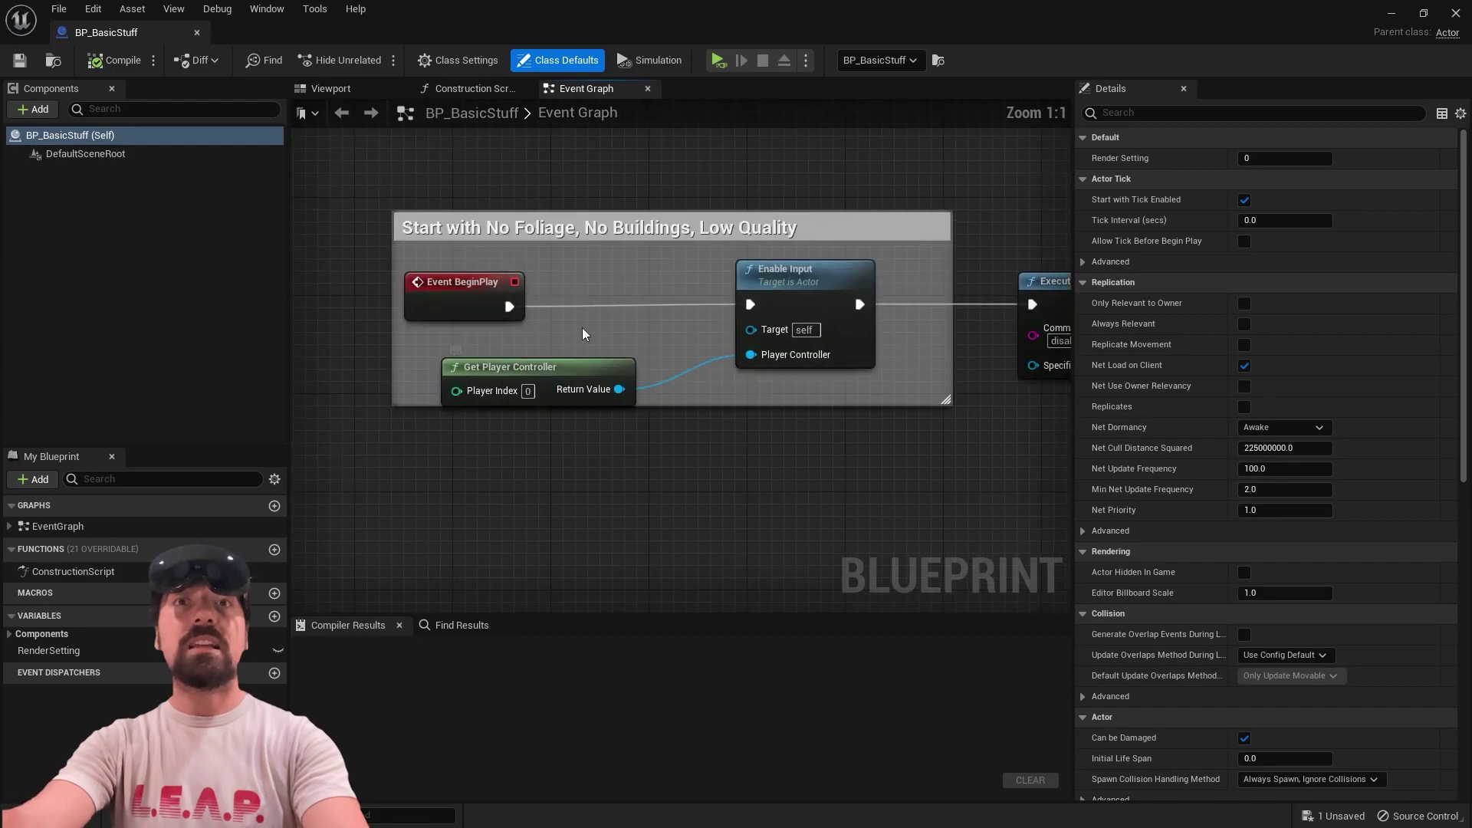
{"action": "left_click_drag", "start_coordinate": [591, 366], "coordinate": [642, 355]}
{"action": "right_click_drag", "start_coordinate": [818, 252], "coordinate": [756, 269]}
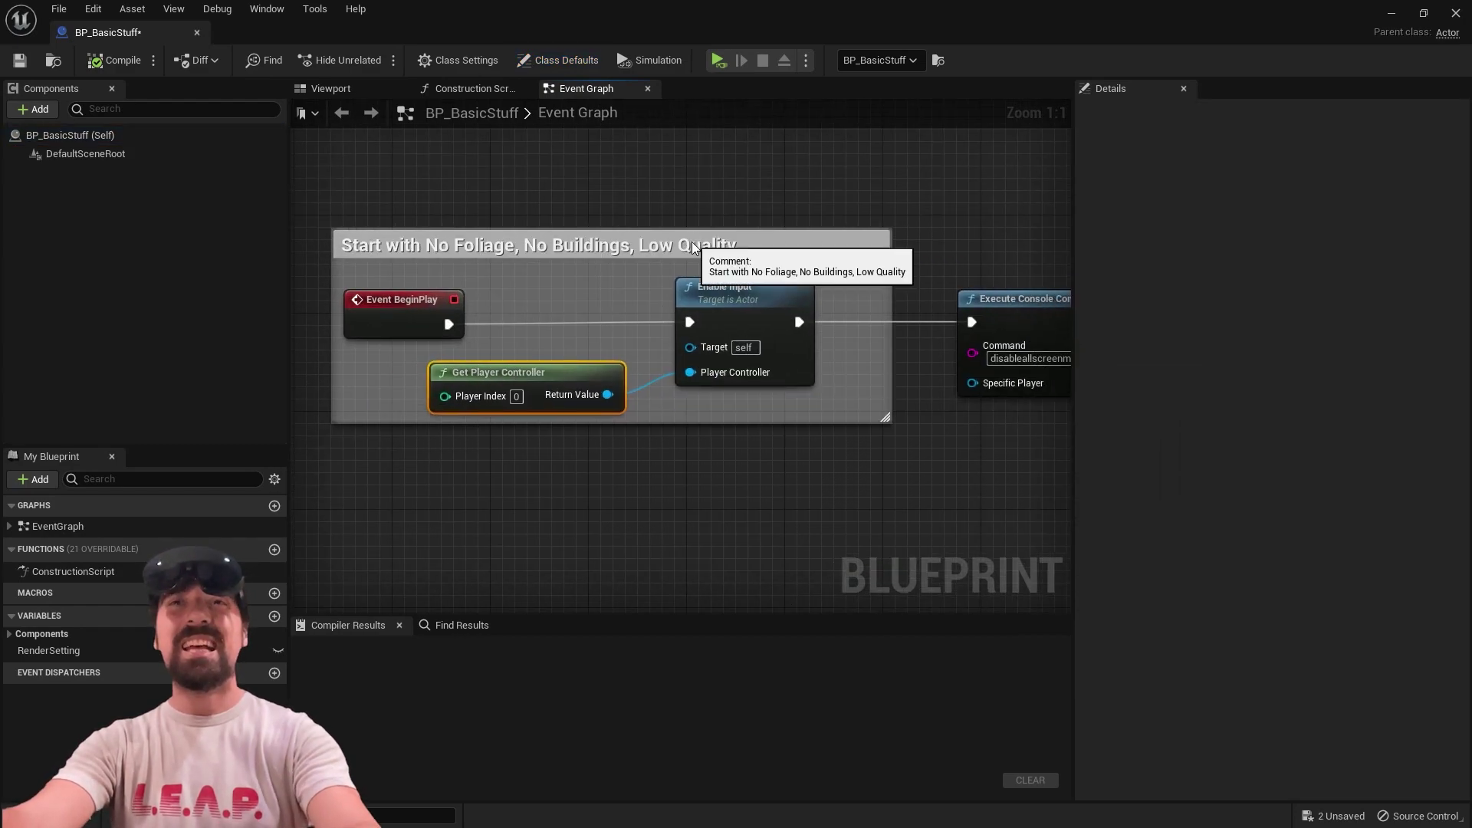
{"action": "left_click", "coordinate": [756, 269]}
{"action": "key", "text": "Delete"}
- Align the Branch node so its True wire to Execute Console Command runs straight
{"action": "right_click_drag", "start_coordinate": [815, 368], "coordinate": [640, 370]}
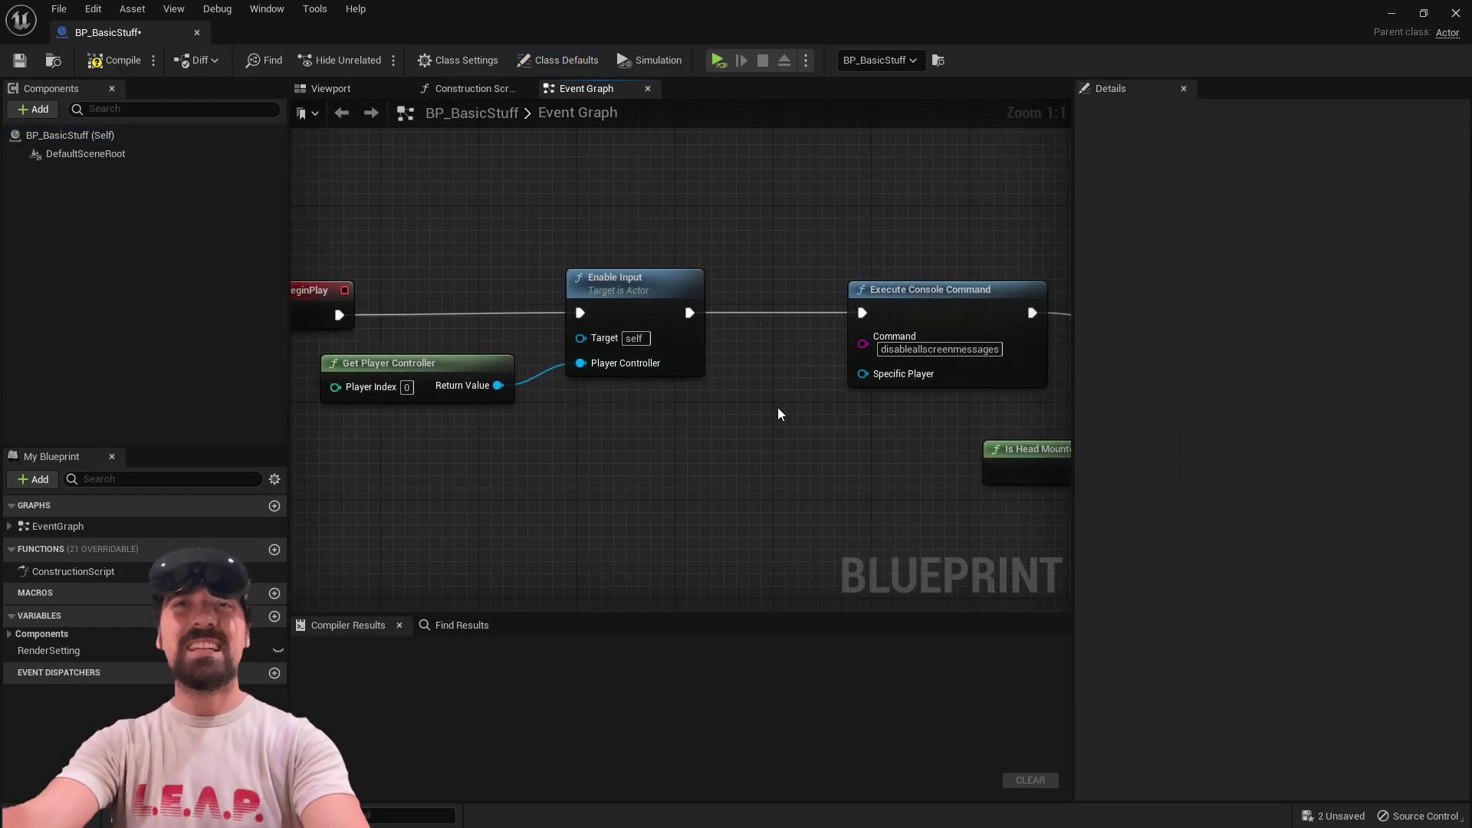
{"action": "right_click_drag", "start_coordinate": [779, 414], "coordinate": [583, 400]}
{"action": "right_click_drag", "start_coordinate": [779, 370], "coordinate": [496, 368]}
{"action": "right_click_drag", "start_coordinate": [757, 413], "coordinate": [559, 405]}
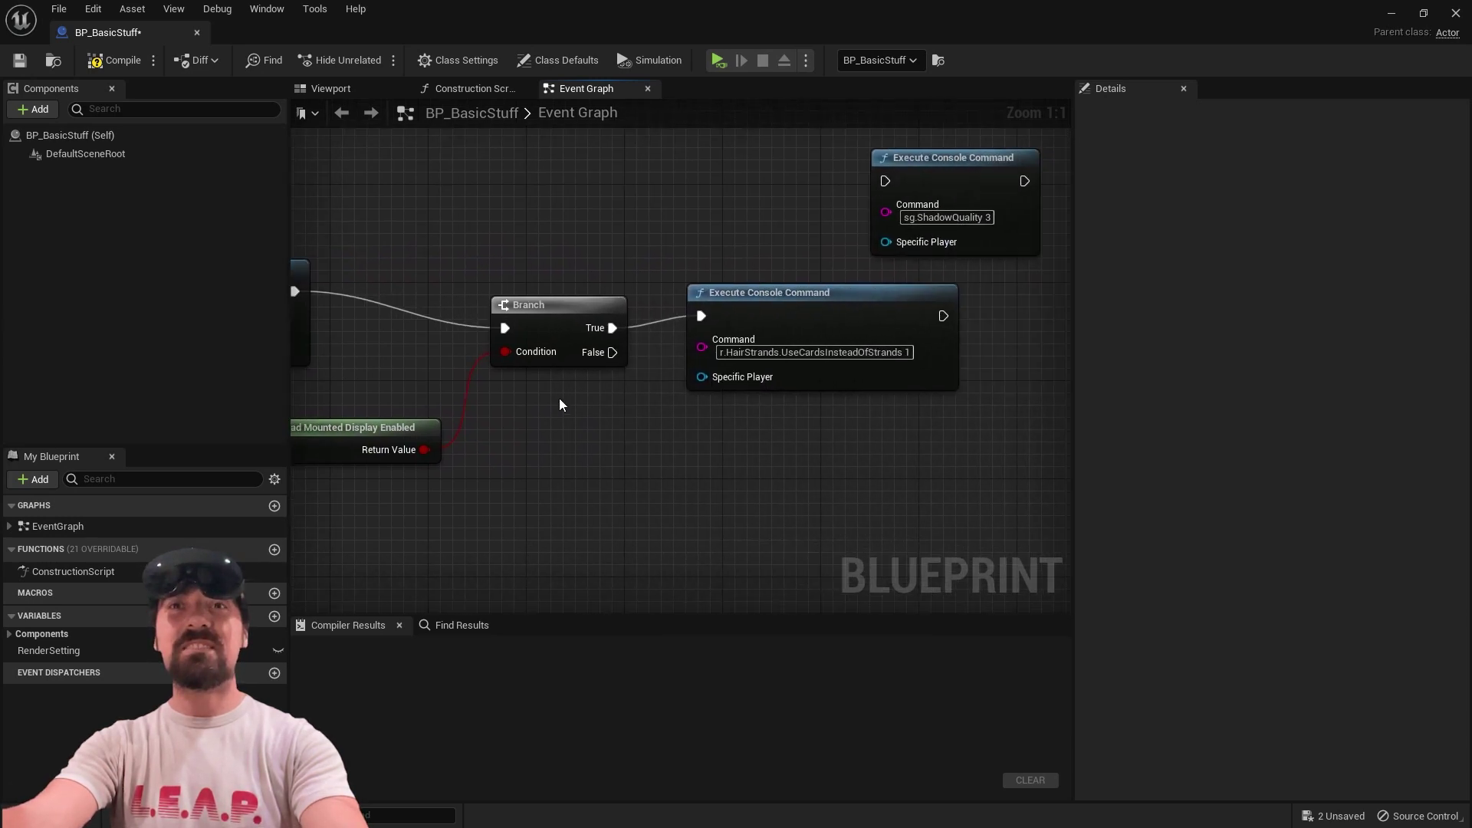
{"action": "left_click_drag", "start_coordinate": [614, 326], "coordinate": [613, 314]}
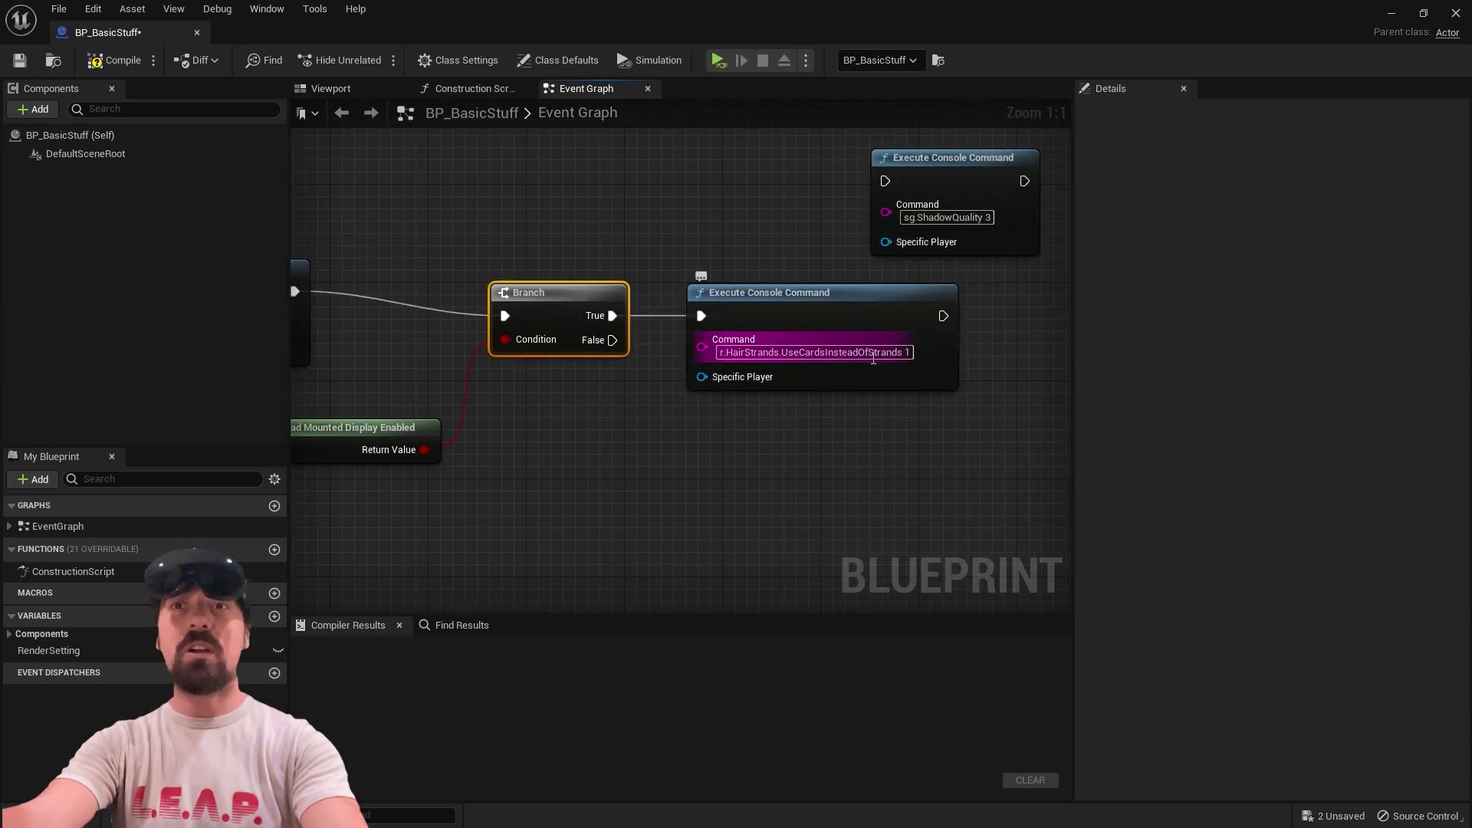
{"action": "right_click_drag", "start_coordinate": [388, 451], "coordinate": [621, 443]}
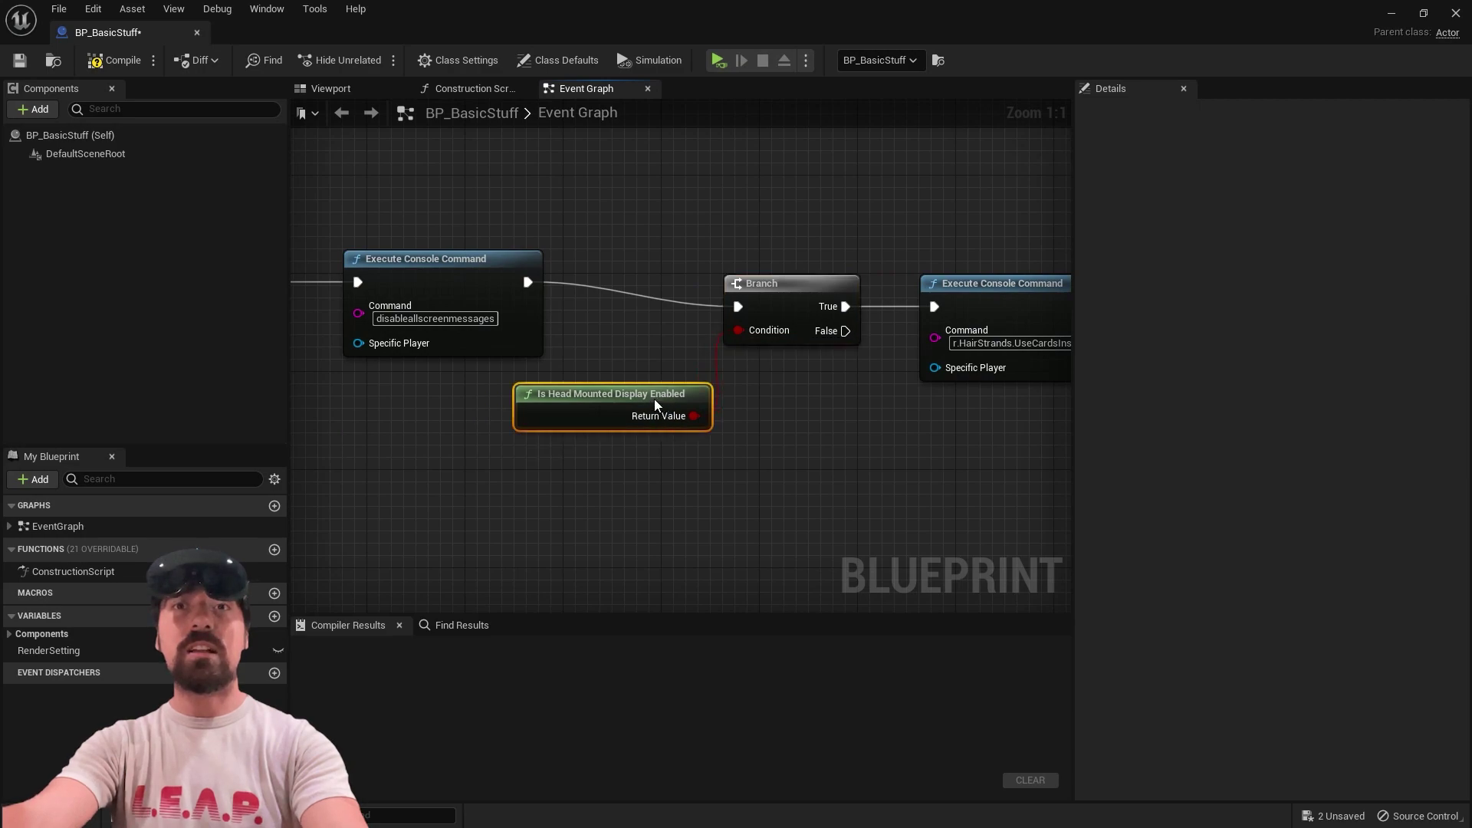
{"action": "right_click_drag", "start_coordinate": [878, 357], "coordinate": [699, 416]}
{"action": "scroll", "coordinate": [644, 421], "scroll_direction": "down", "scroll_amount": 2}
{"action": "scroll", "coordinate": [658, 359], "scroll_direction": "up", "scroll_amount": 2}
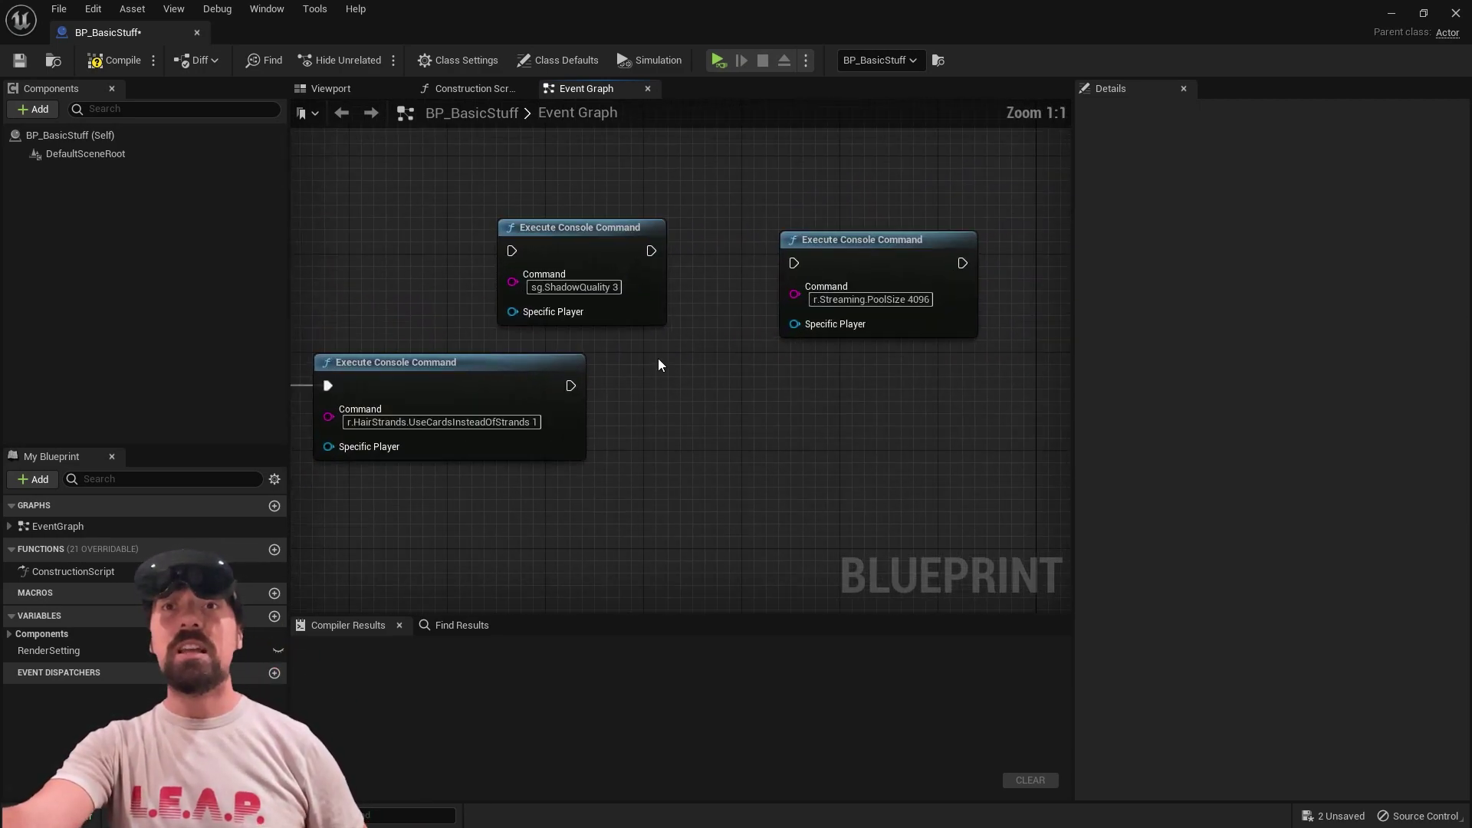
{"action": "scroll", "coordinate": [917, 315], "scroll_direction": "down", "scroll_amount": 4}
{"action": "right_click_drag", "start_coordinate": [855, 263], "coordinate": [619, 352]}
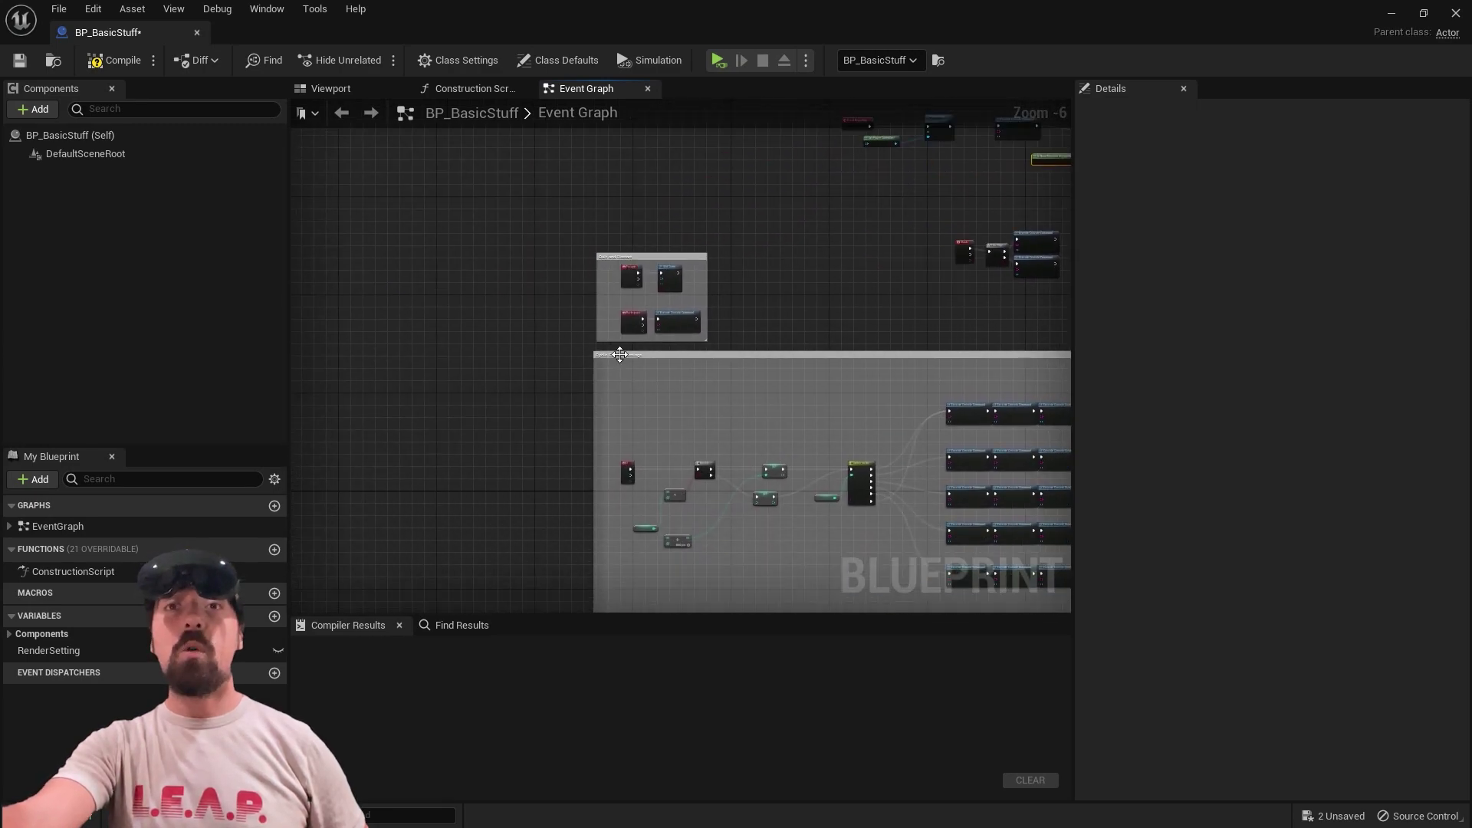
{"action": "scroll", "coordinate": [653, 266], "scroll_direction": "up", "scroll_amount": 4}
{"action": "right_click_drag", "start_coordinate": [652, 266], "coordinate": [569, 392]}
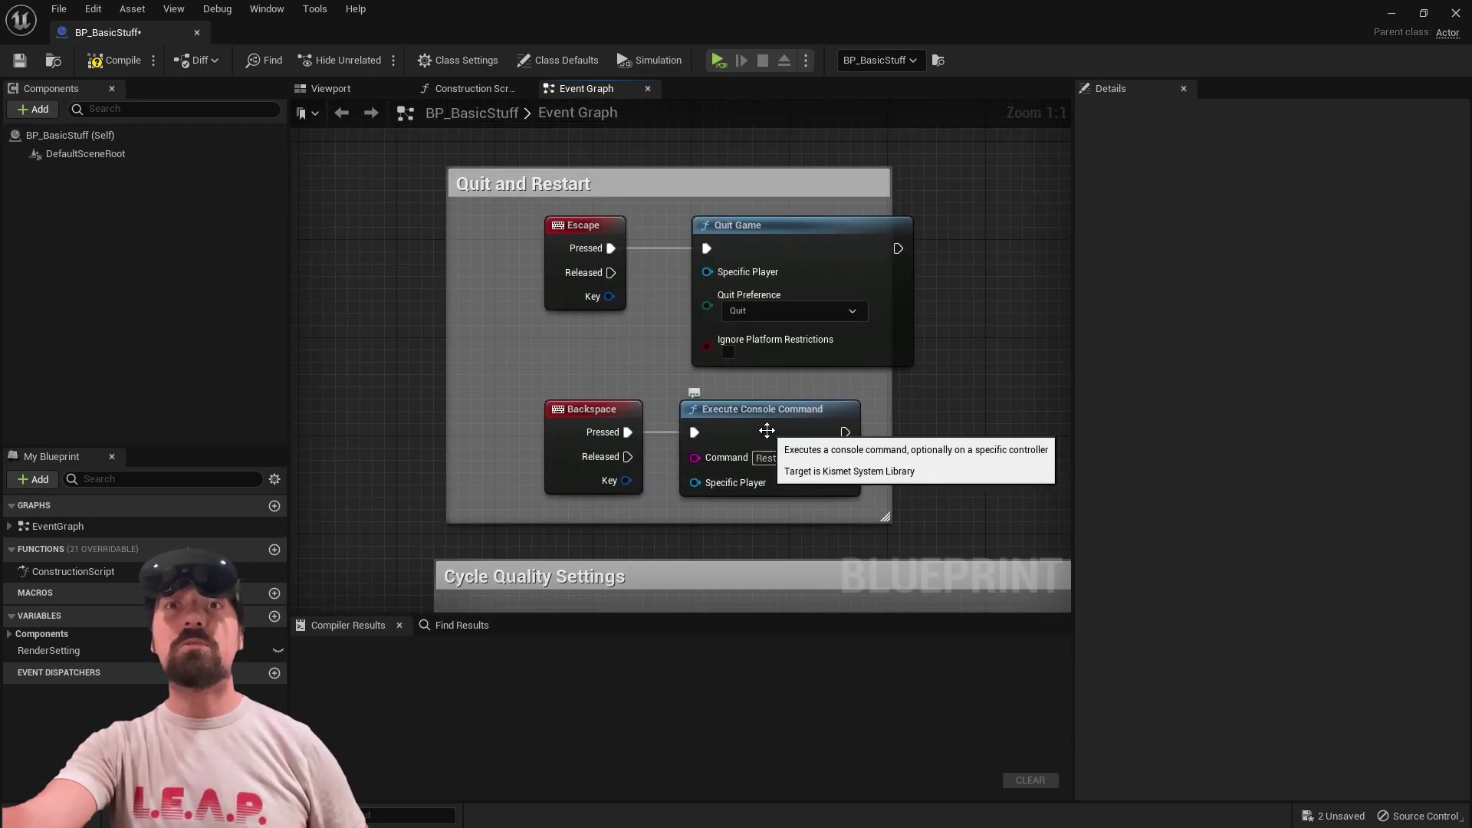
{"action": "right_click_drag", "start_coordinate": [821, 249], "coordinate": [640, 281]}
{"action": "scroll", "coordinate": [713, 365], "scroll_direction": "down", "scroll_amount": 3}
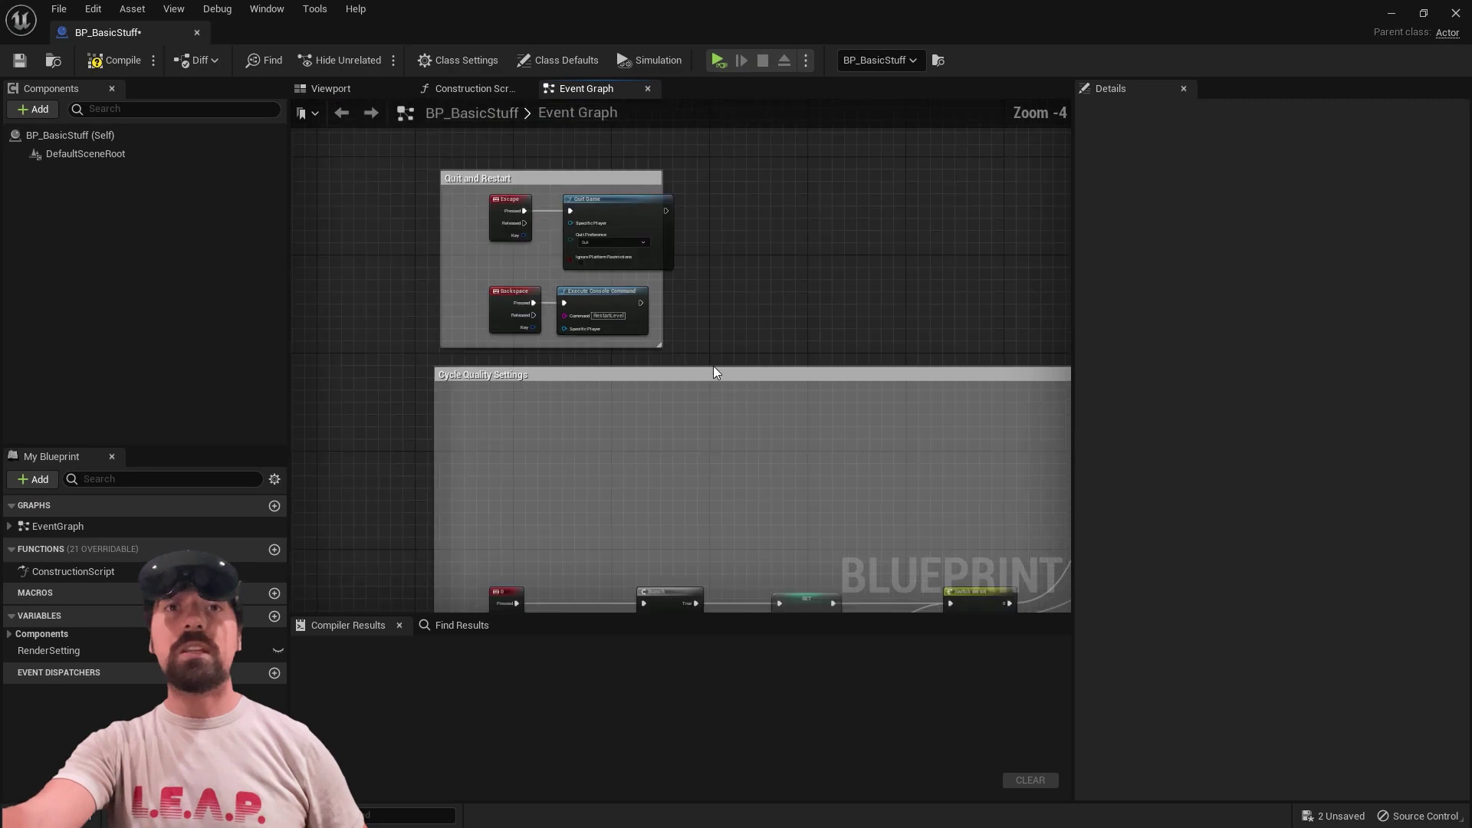
{"action": "right_click_drag", "start_coordinate": [713, 366], "coordinate": [555, 292]}
{"action": "scroll", "coordinate": [385, 400], "scroll_direction": "up", "scroll_amount": 3}
{"action": "right_click_drag", "start_coordinate": [386, 400], "coordinate": [443, 309]}
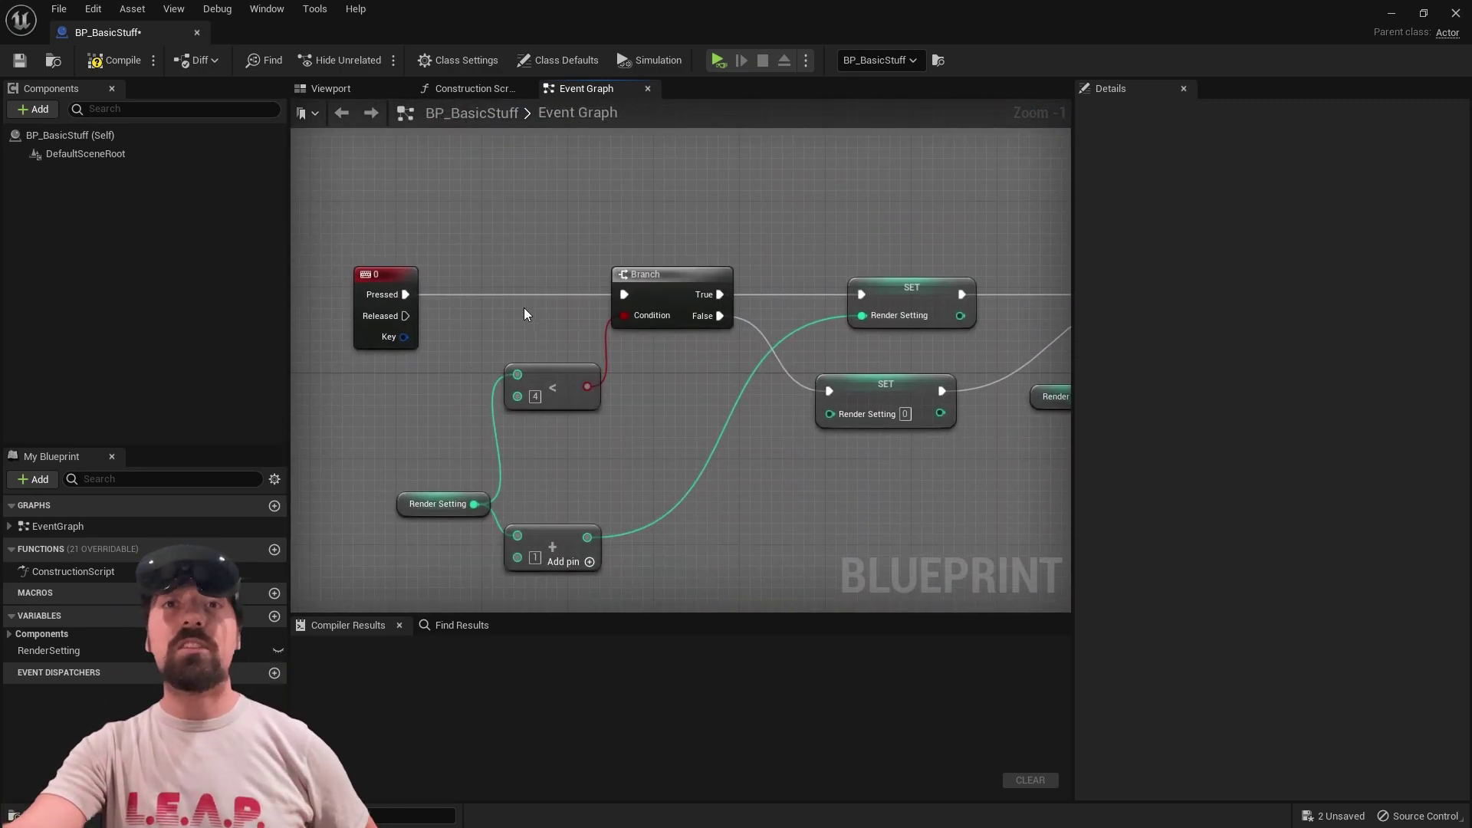
{"action": "right_click_drag", "start_coordinate": [401, 279], "coordinate": [322, 291]}
{"action": "scroll", "coordinate": [734, 356], "scroll_direction": "down", "scroll_amount": 3}
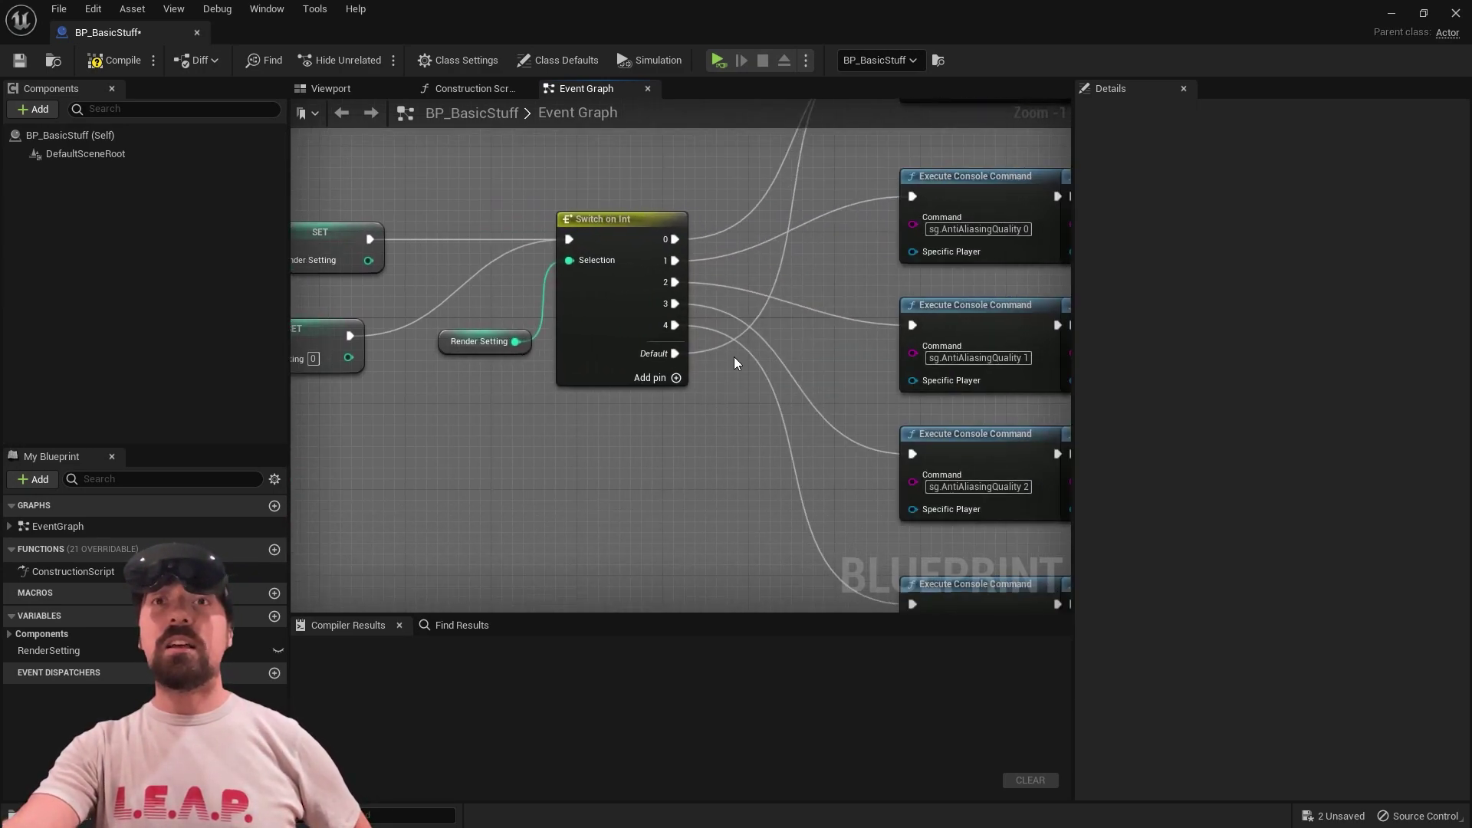
{"action": "right_click_drag", "start_coordinate": [738, 348], "coordinate": [498, 376]}
{"action": "right_click_drag", "start_coordinate": [798, 361], "coordinate": [530, 384]}
{"action": "right_click_drag", "start_coordinate": [851, 360], "coordinate": [641, 330]}
{"action": "scroll", "coordinate": [694, 342], "scroll_direction": "down", "scroll_amount": 3}
{"action": "scroll", "coordinate": [694, 306], "scroll_direction": "up", "scroll_amount": 5}
{"action": "scroll", "coordinate": [592, 383], "scroll_direction": "up", "scroll_amount": 3}
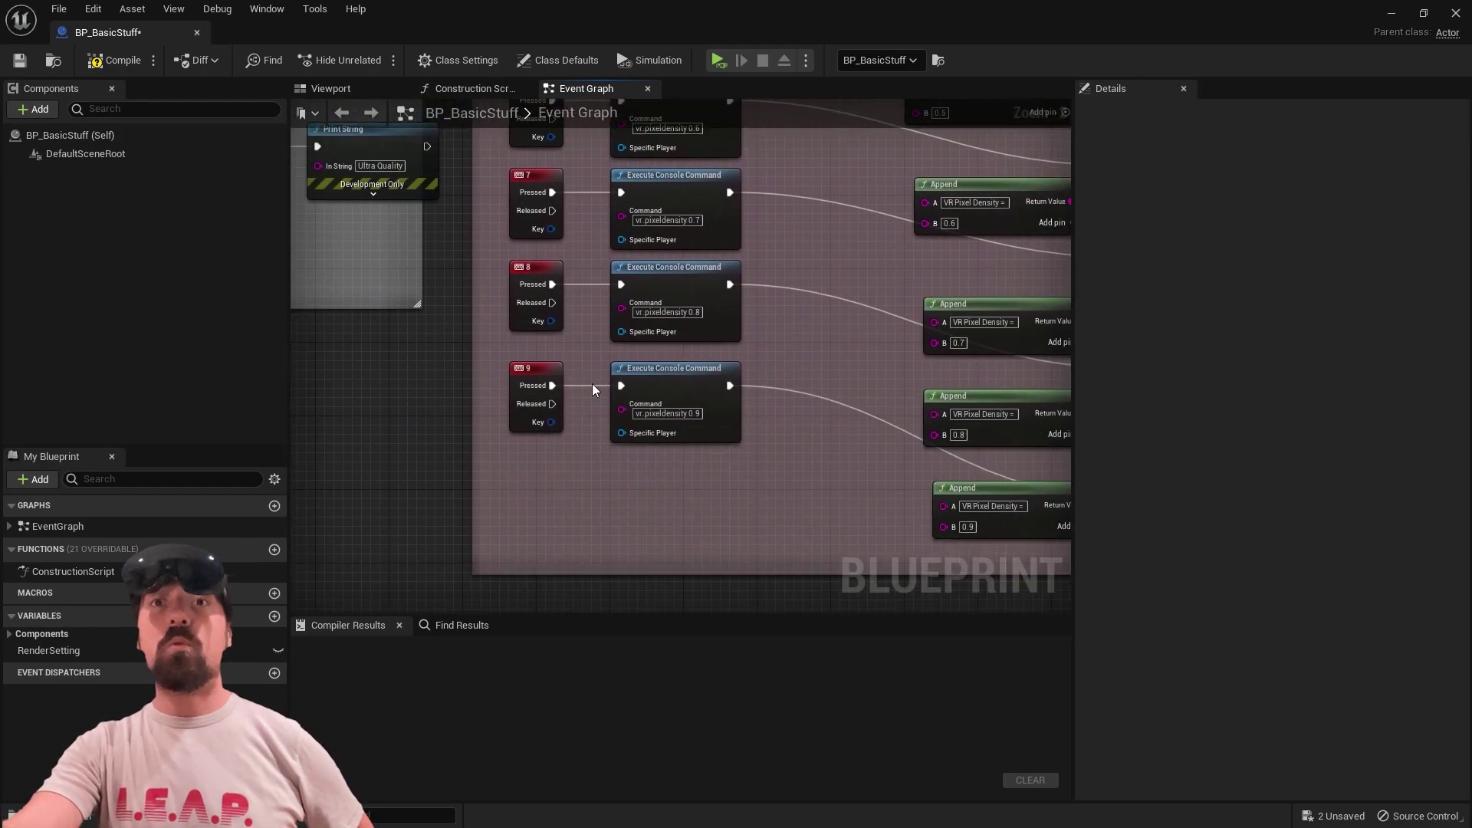
{"action": "scroll", "coordinate": [831, 448], "scroll_direction": "down", "scroll_amount": 12}
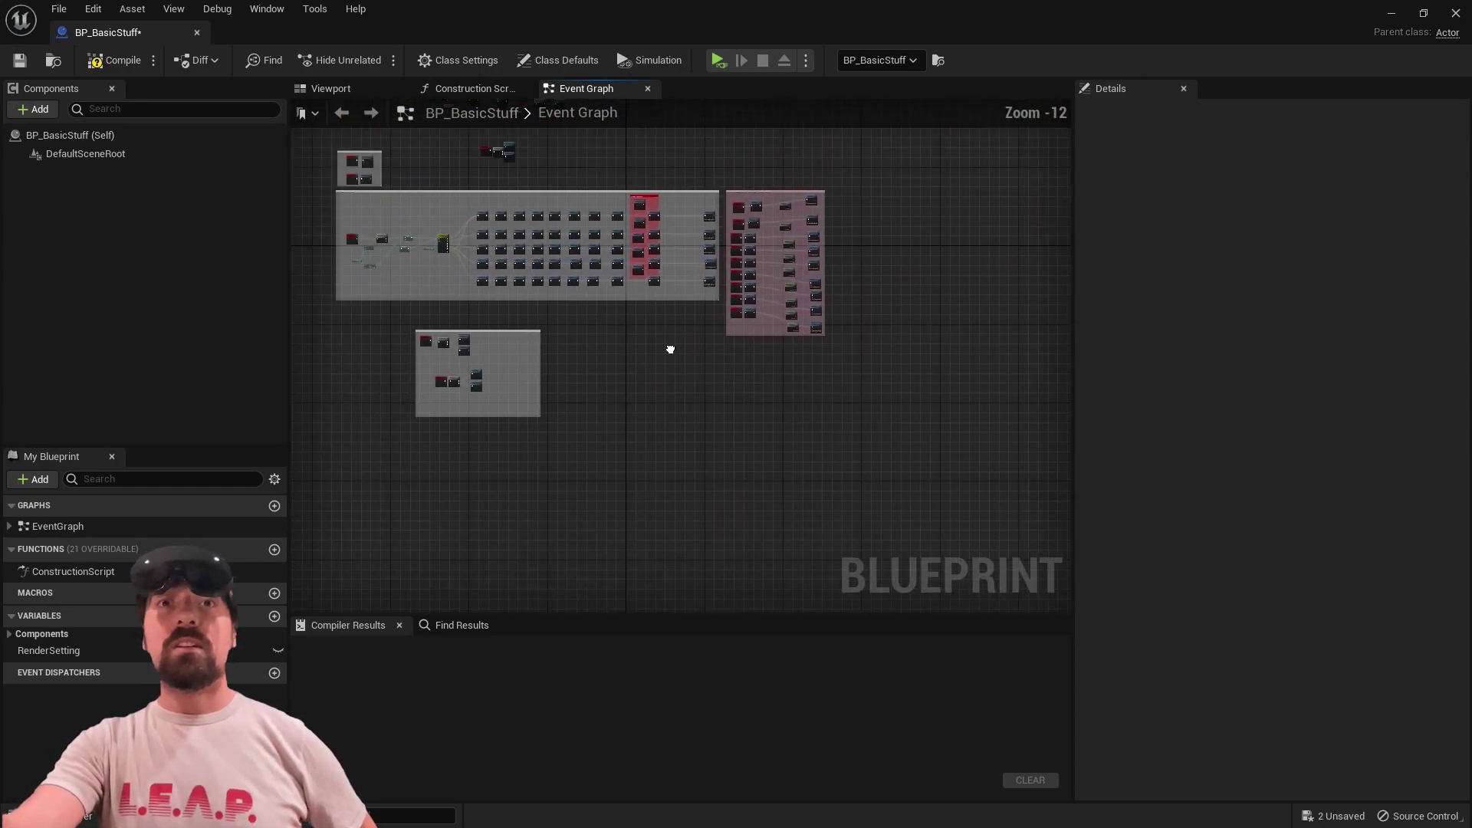
- Review the Stats, Lumen, and Nanite Views comment section, then close the BP_BasicStuff Blueprint
{"action": "right_click_drag", "start_coordinate": [671, 348], "coordinate": [546, 316]}
{"action": "scroll", "coordinate": [546, 316], "scroll_direction": "up", "scroll_amount": 4}
{"action": "scroll", "coordinate": [546, 316], "scroll_direction": "up", "scroll_amount": 5}
{"action": "scroll", "coordinate": [582, 486], "scroll_direction": "down", "scroll_amount": 3}
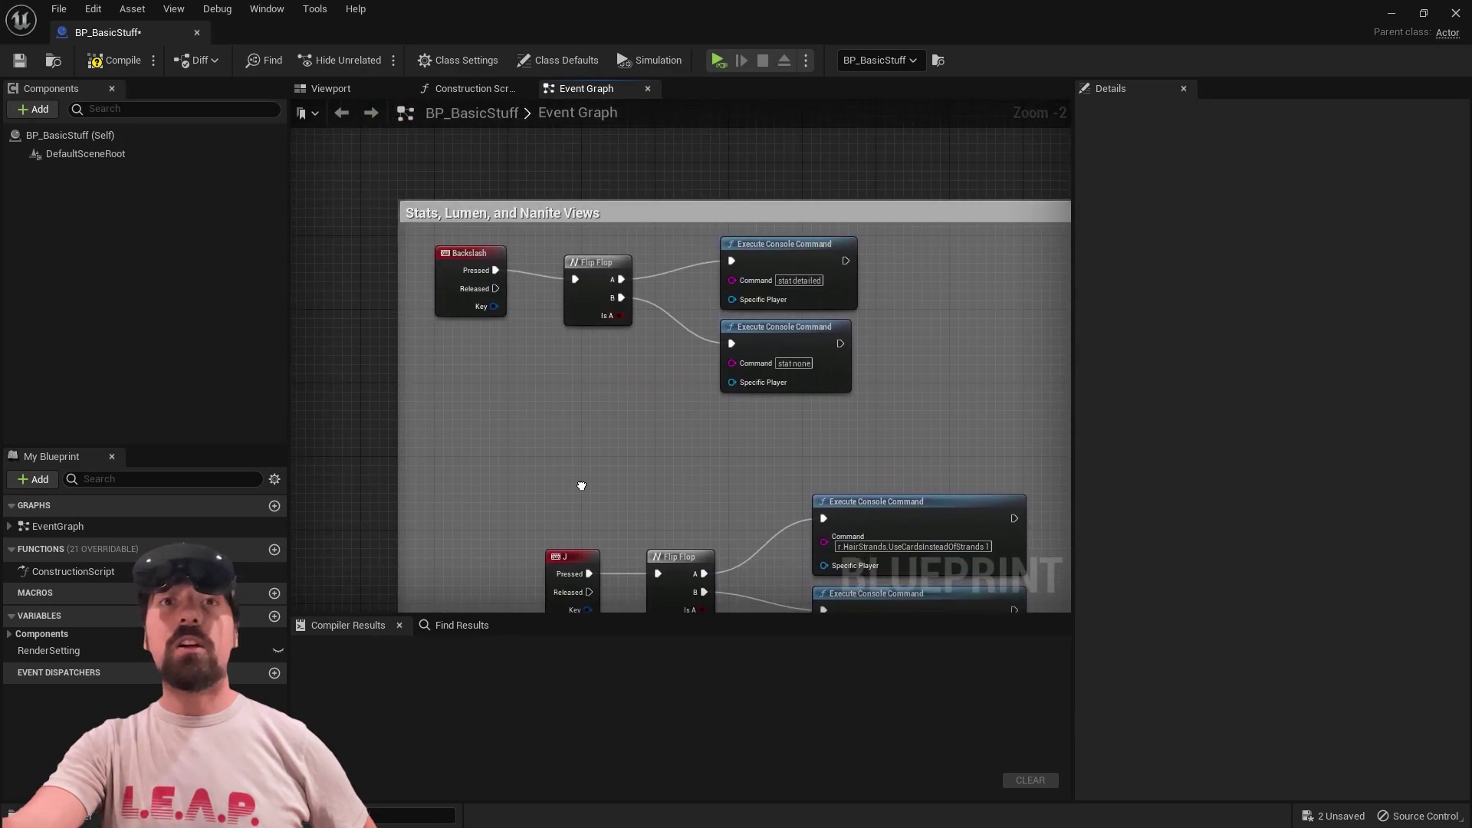
{"action": "scroll", "coordinate": [641, 450], "scroll_direction": "up", "scroll_amount": 4}
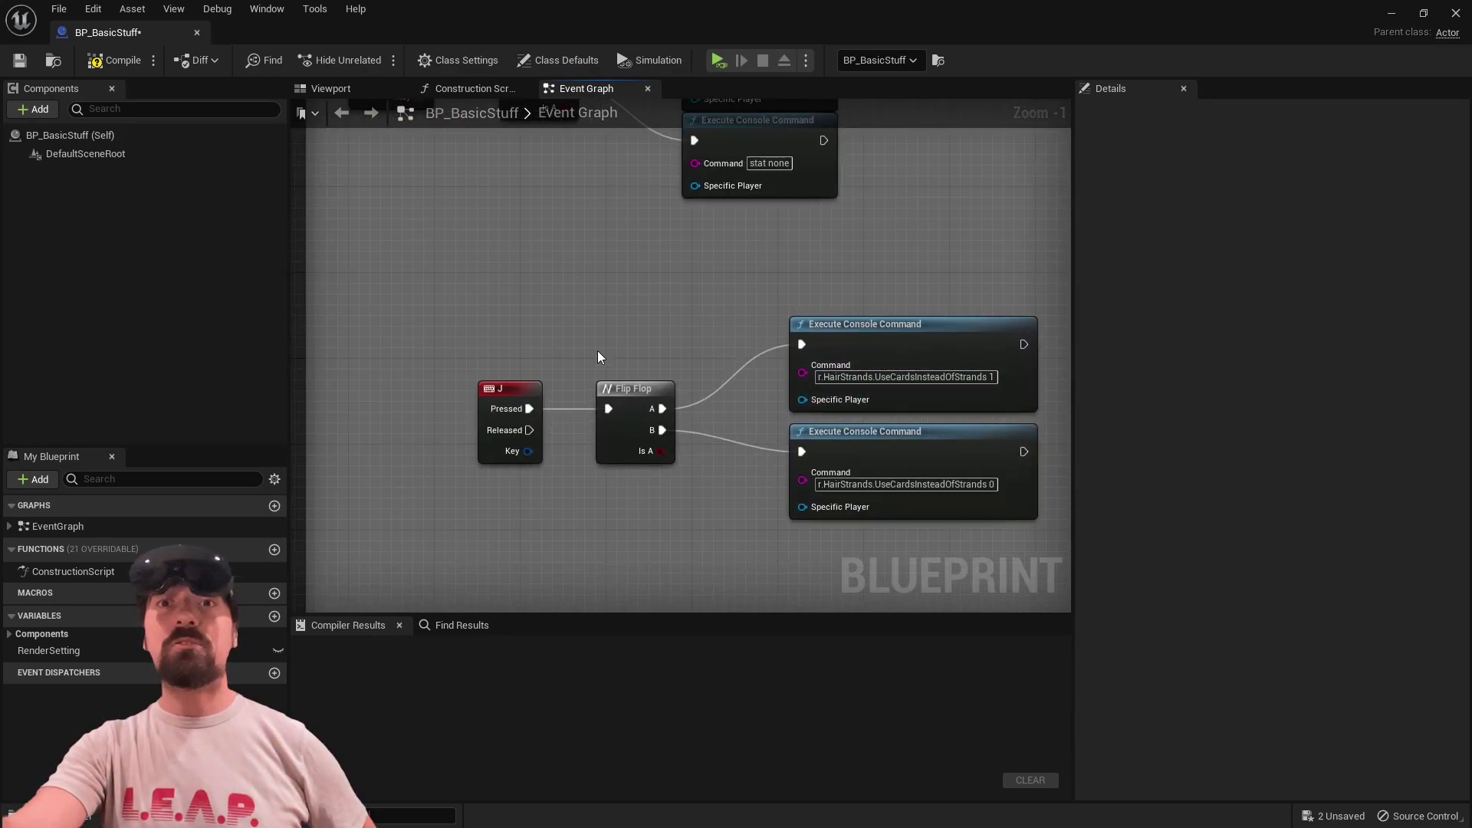
{"action": "right_click_drag", "start_coordinate": [549, 145], "coordinate": [549, 360]}
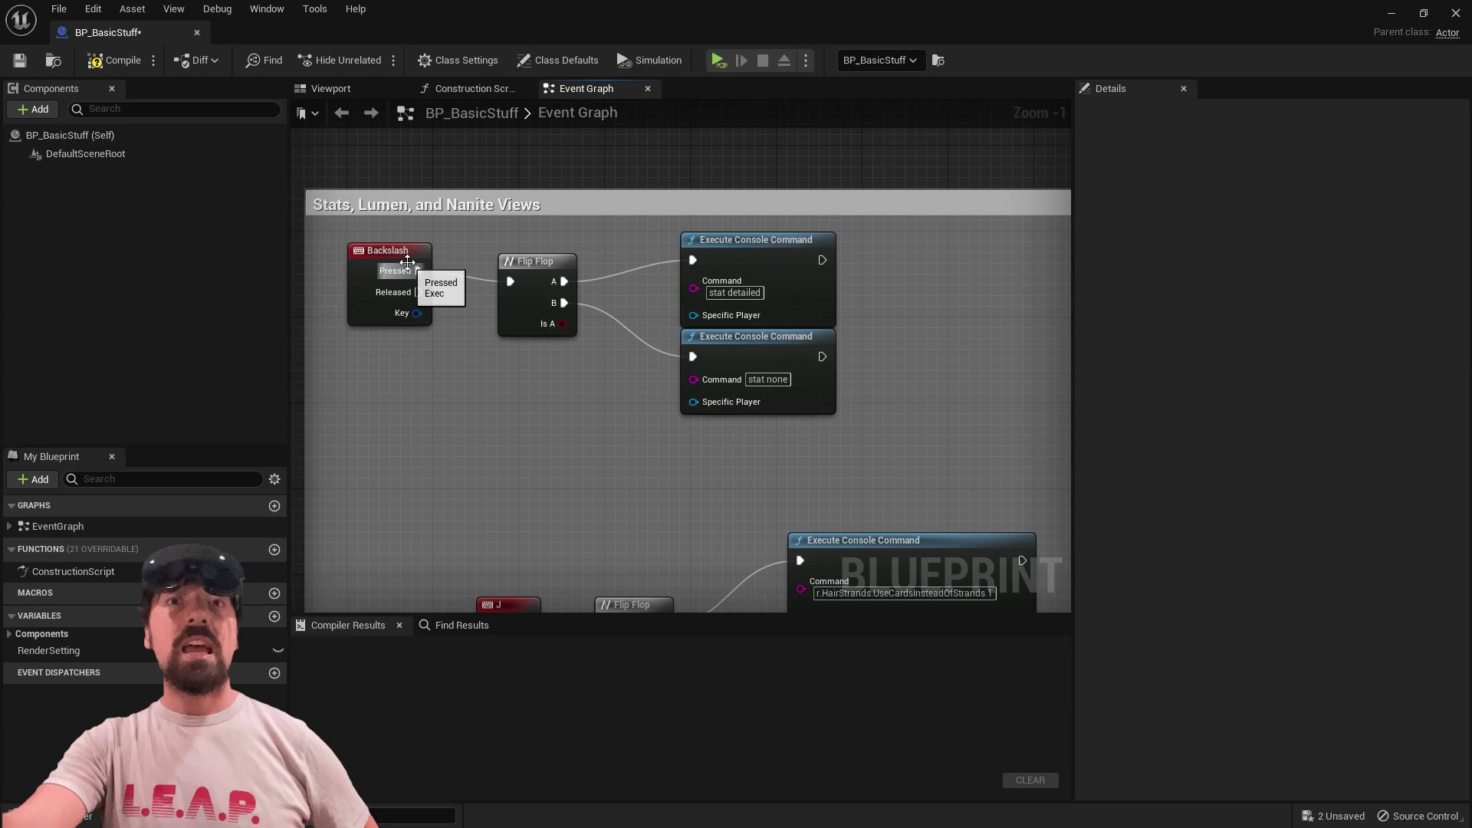
{"action": "scroll", "coordinate": [766, 349], "scroll_direction": "down", "scroll_amount": 8}
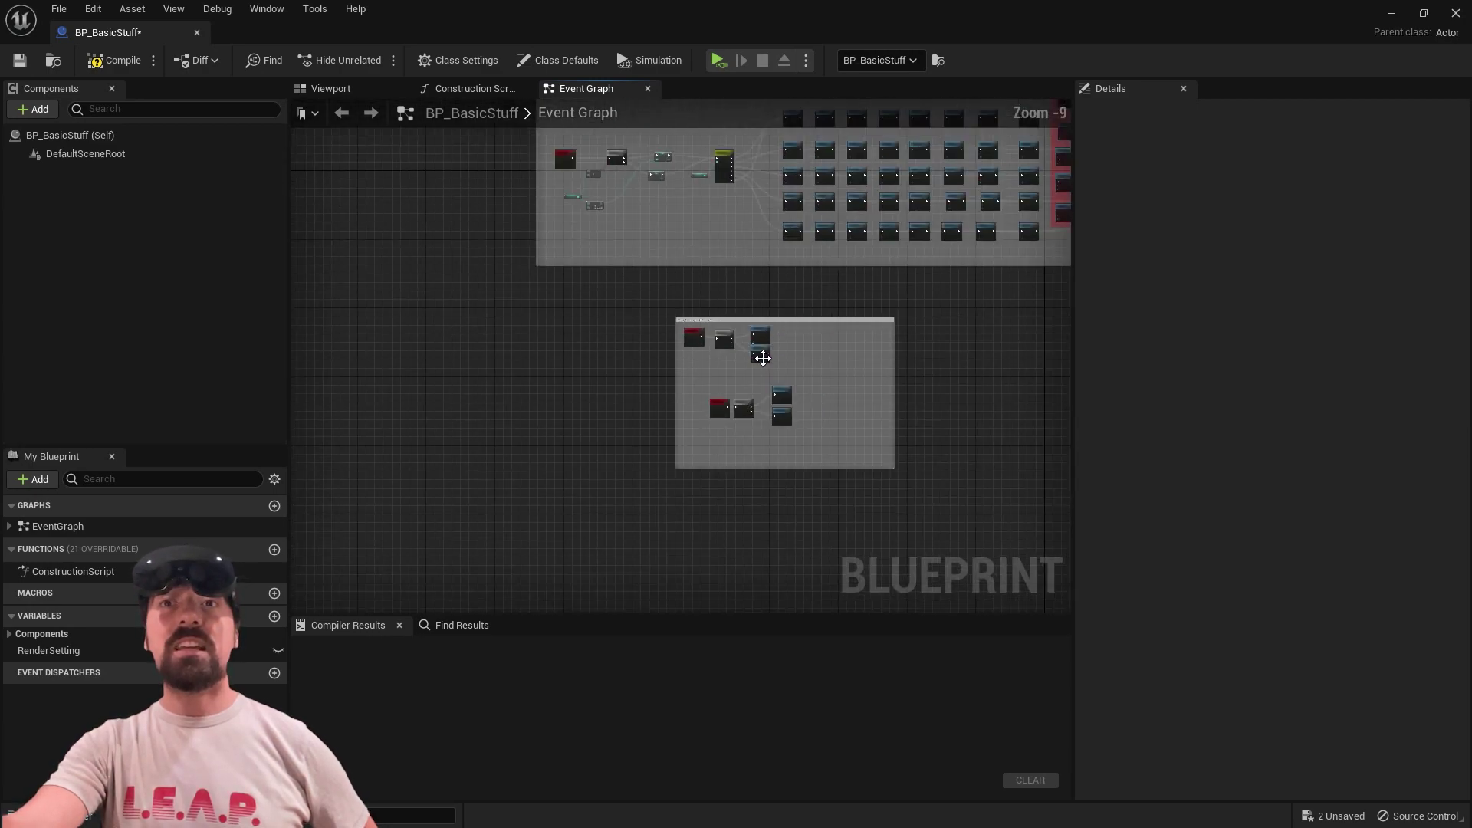
{"action": "scroll", "coordinate": [763, 358], "scroll_direction": "up", "scroll_amount": 10}
{"action": "scroll", "coordinate": [793, 361], "scroll_direction": "down", "scroll_amount": 12}
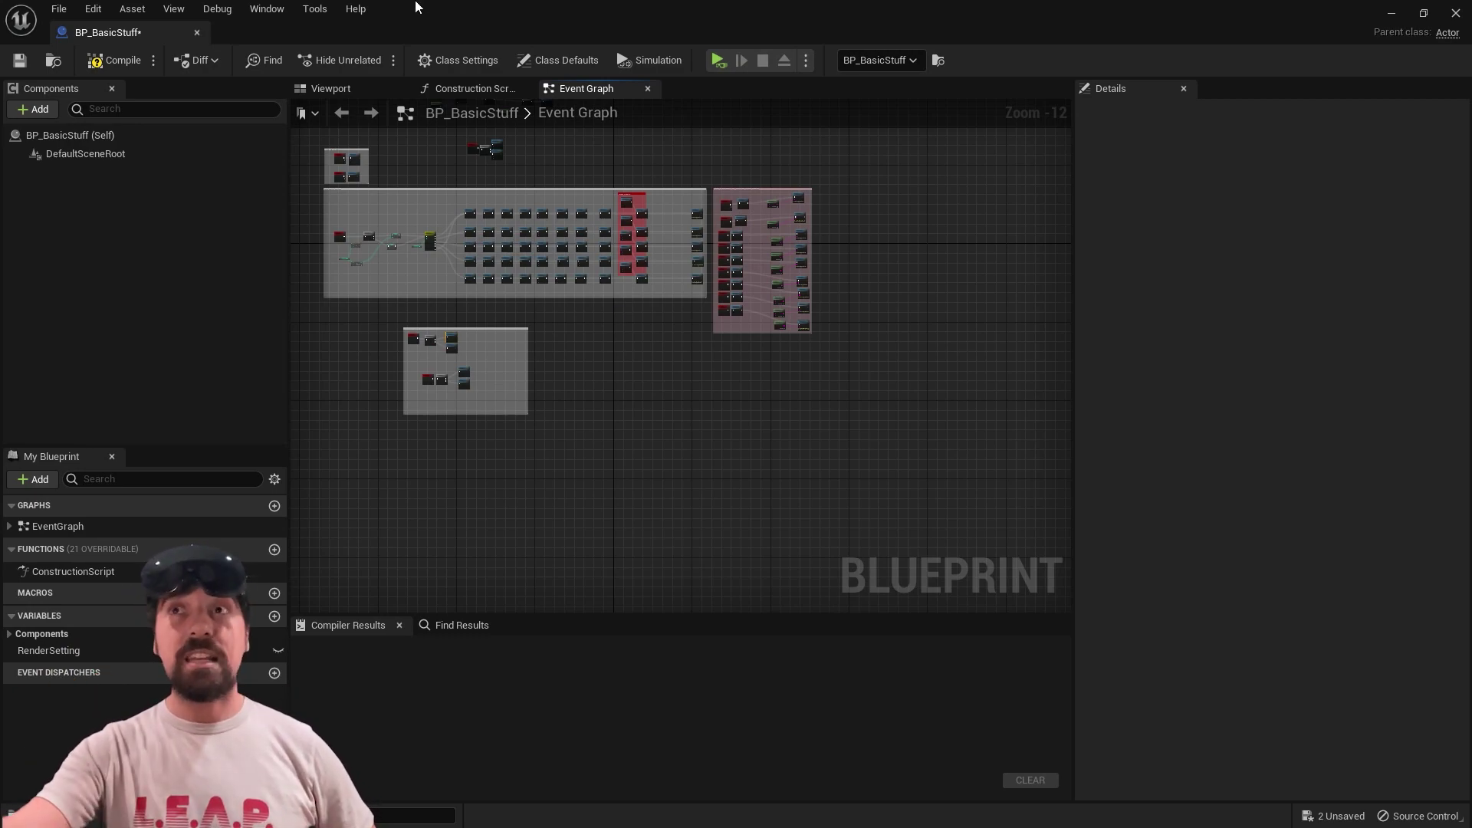
{"action": "left_click", "coordinate": [1456, 14]}
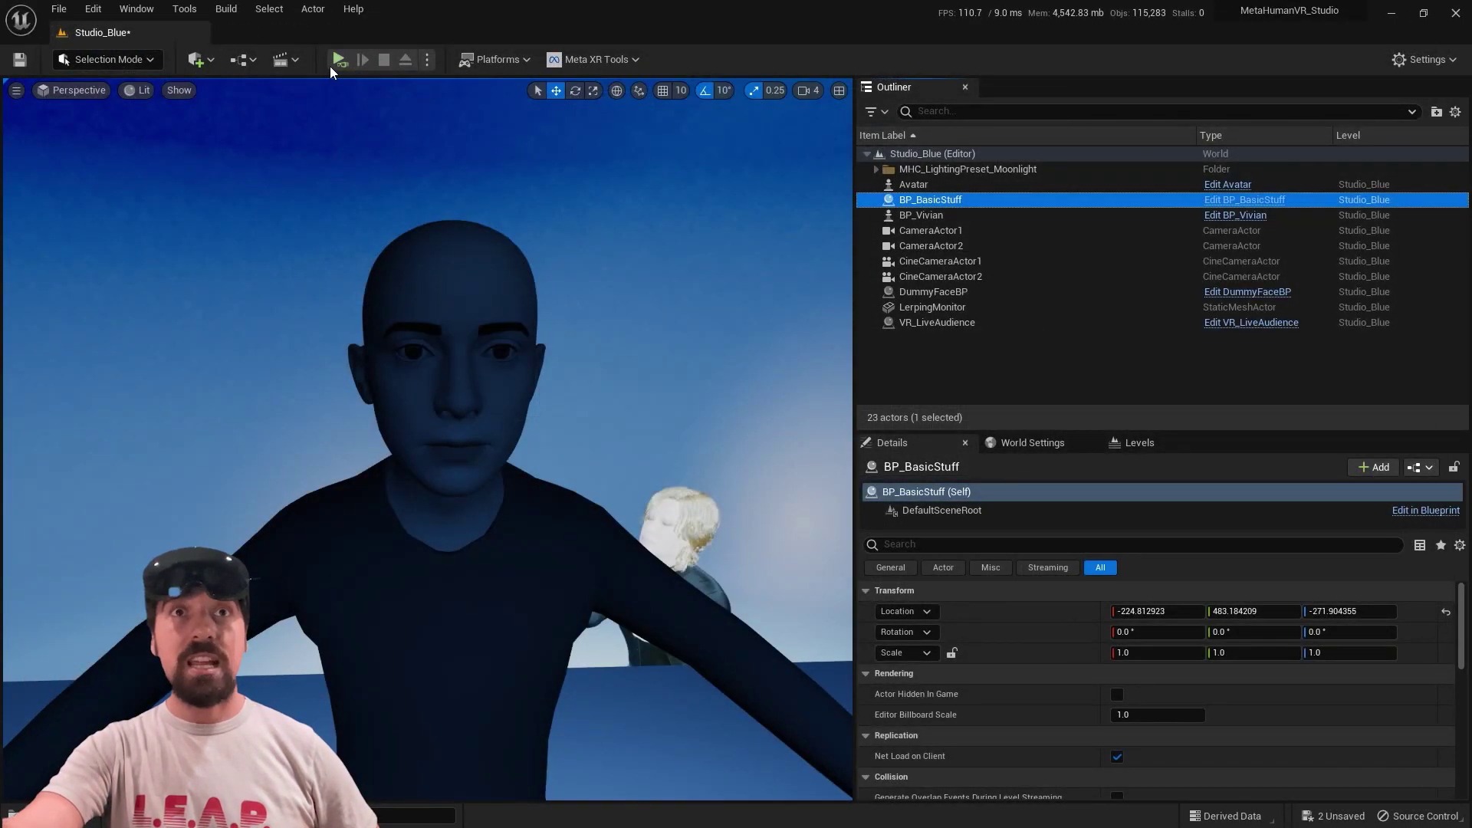